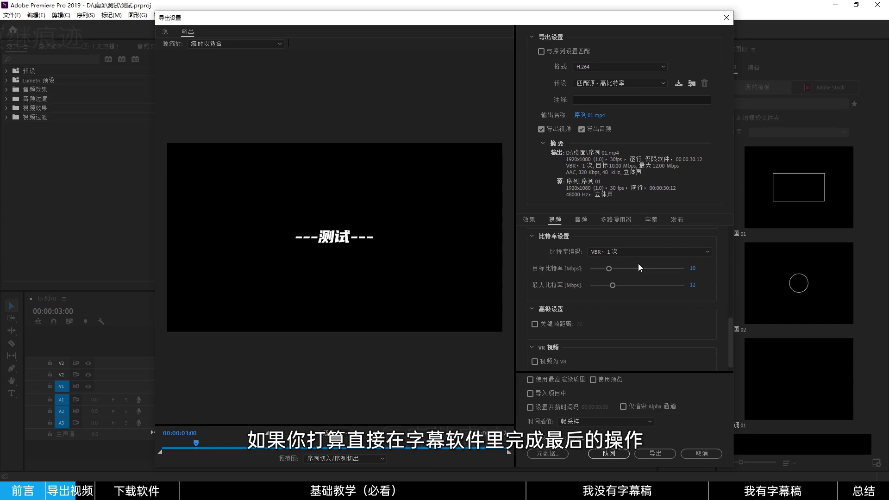
# - Set the video export's bitrate encoding to CBR and lower the target bitrate to its minimum
pyautogui.scroll(3, 640, 268)
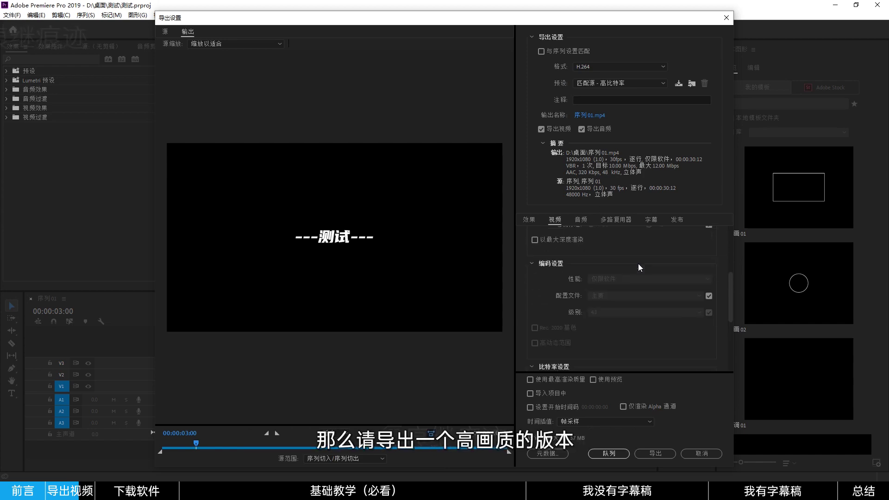
pyautogui.scroll(-3, 639, 268)
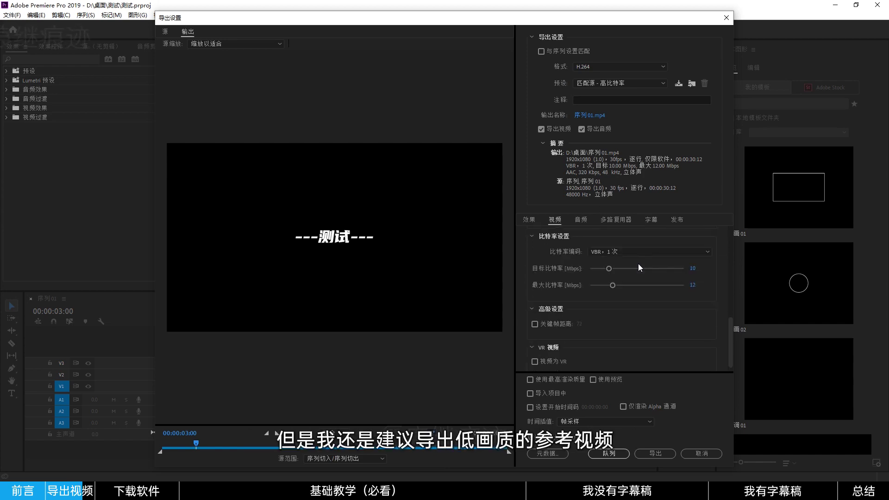
pyautogui.click(625, 260)
pyautogui.click(625, 259)
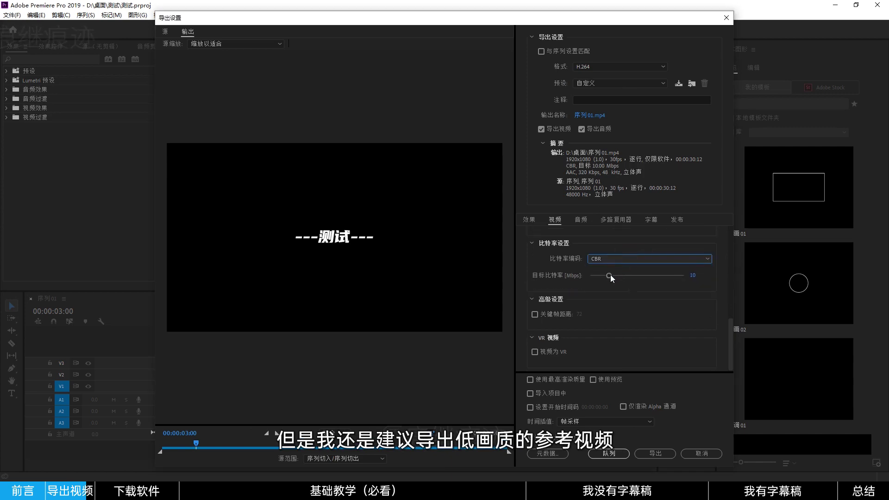
pyautogui.moveTo(610, 276); pyautogui.dragTo(571, 279)
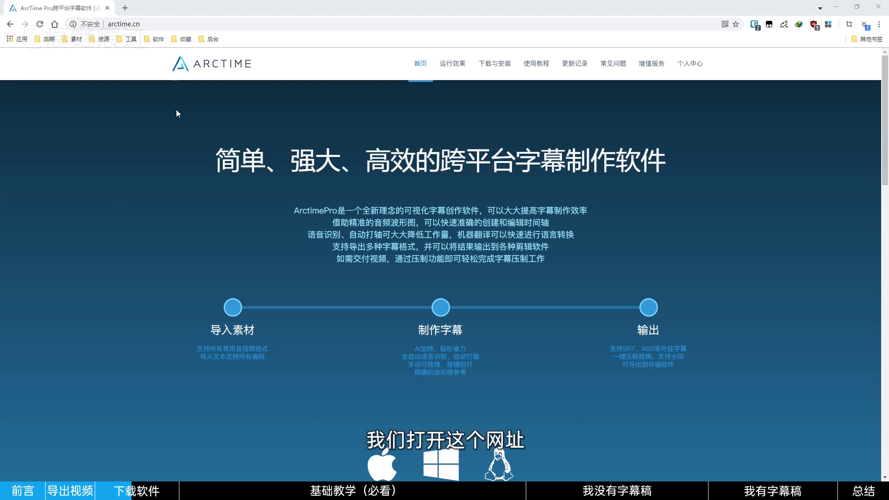
# - In the browser, download the 64-bit Windows version of Arctime Pro 2.4 from arctime.cn
pyautogui.click(153, 22)
pyautogui.moveTo(153, 22); pyautogui.dragTo(104, 28)
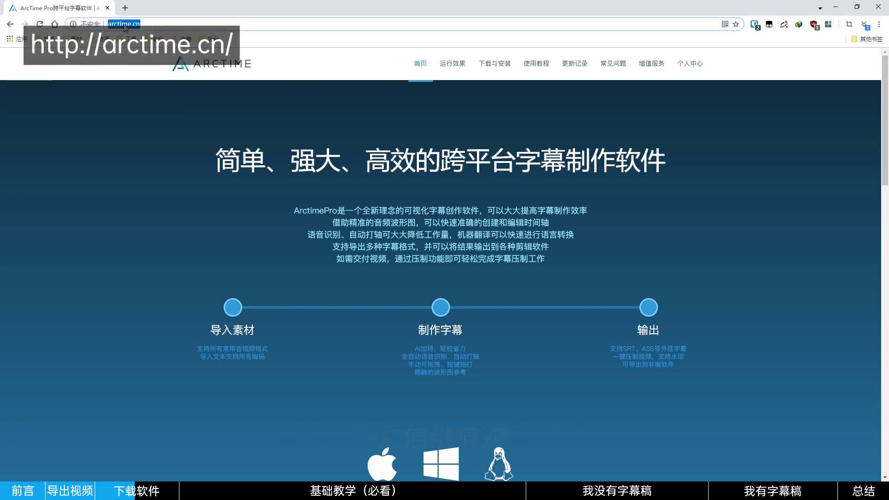
pyautogui.click(495, 65)
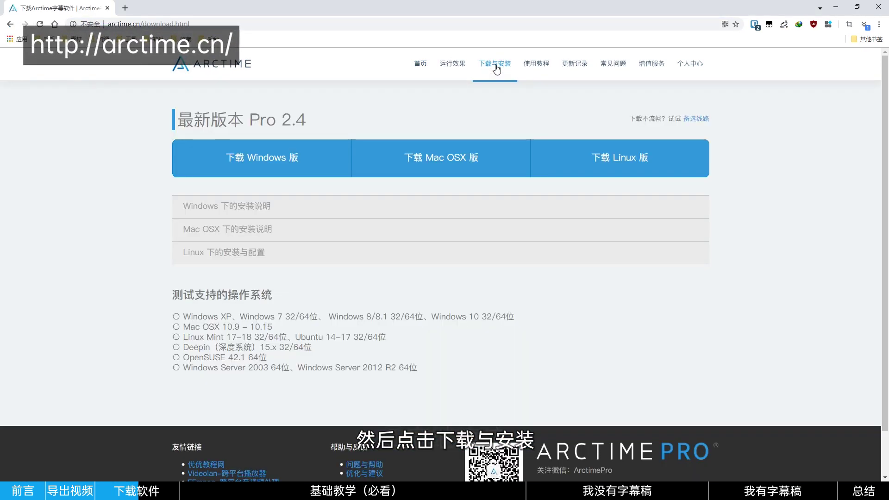
pyautogui.click(259, 159)
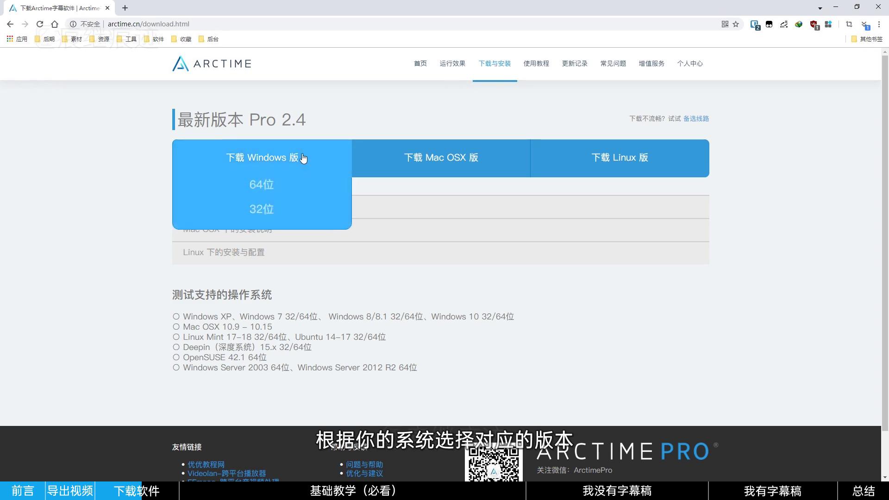
pyautogui.click(258, 189)
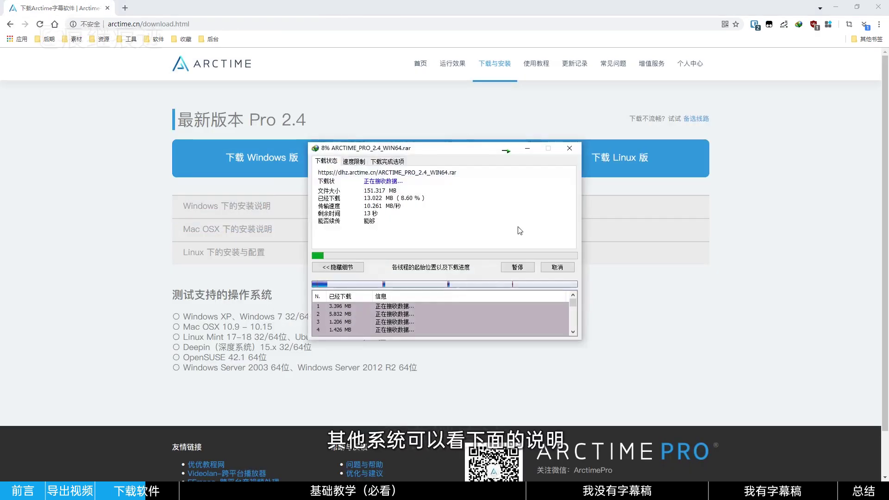
# - Look through the installation notes for the different operating systems on the download page
pyautogui.click(239, 213)
pyautogui.click(241, 218)
pyautogui.click(241, 242)
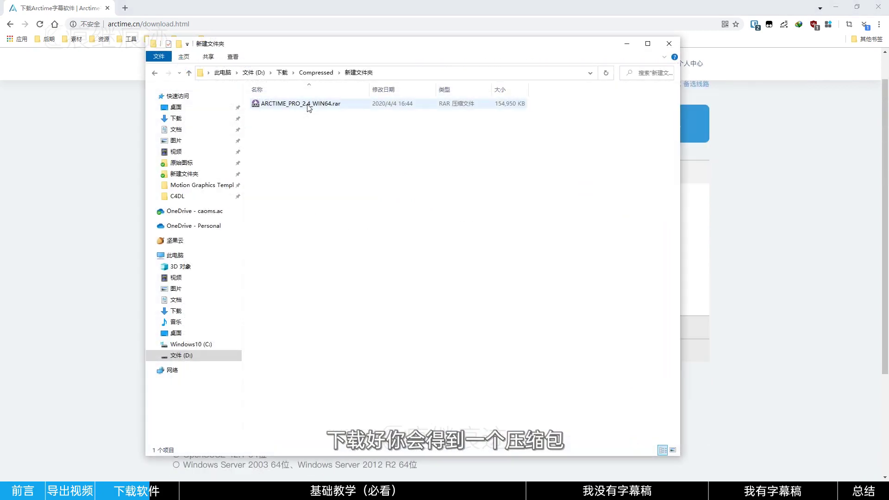
# - Extract ARCTIME_PRO_2.4_WIN64.rar into its own folder and open the extracted ARCTIME_PRO_2.4_WIN64 folder
pyautogui.click(307, 106)
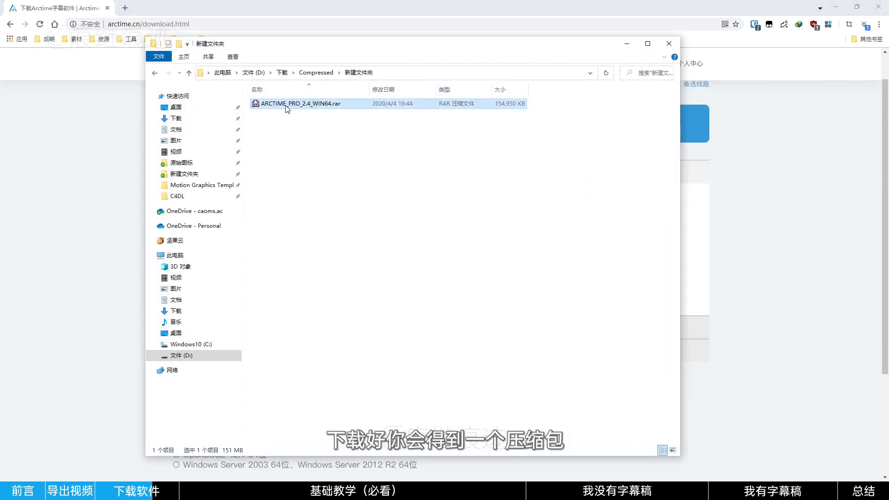
pyautogui.rightClick(287, 108)
pyautogui.click(338, 150)
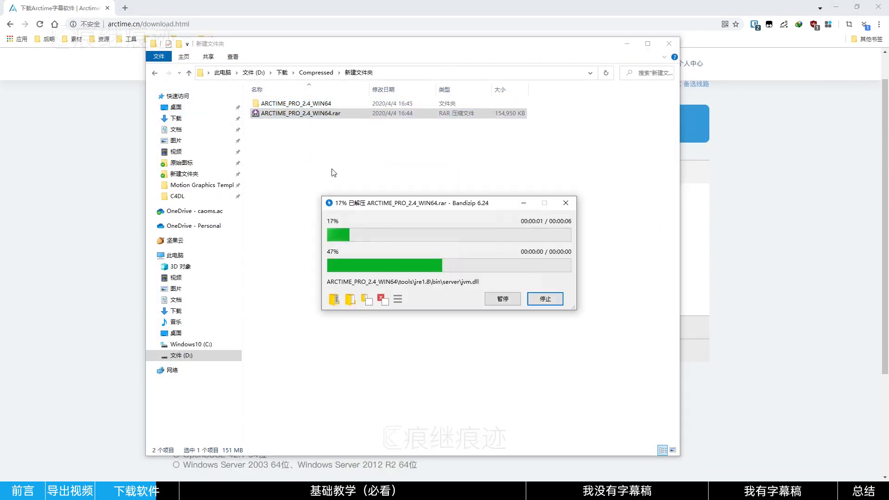
pyautogui.doubleClick(319, 104)
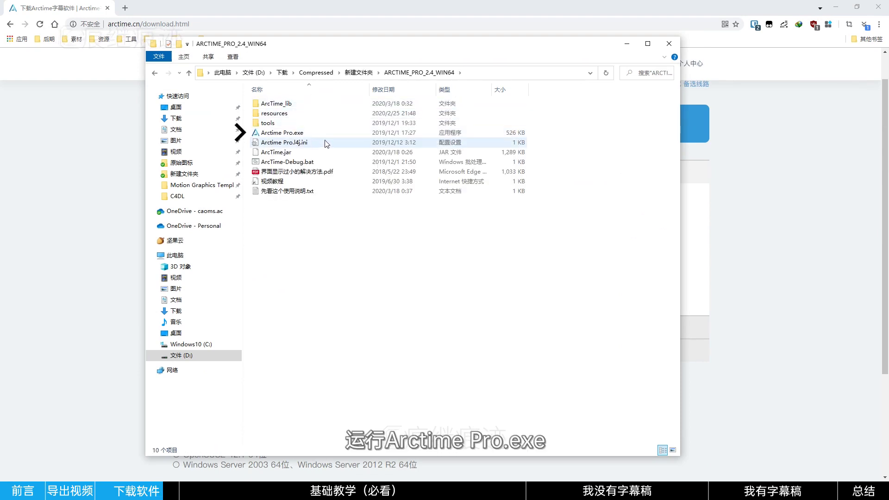
# - Create a shortcut to Arctime Pro.exe on the Windows desktop
pyautogui.click(338, 133)
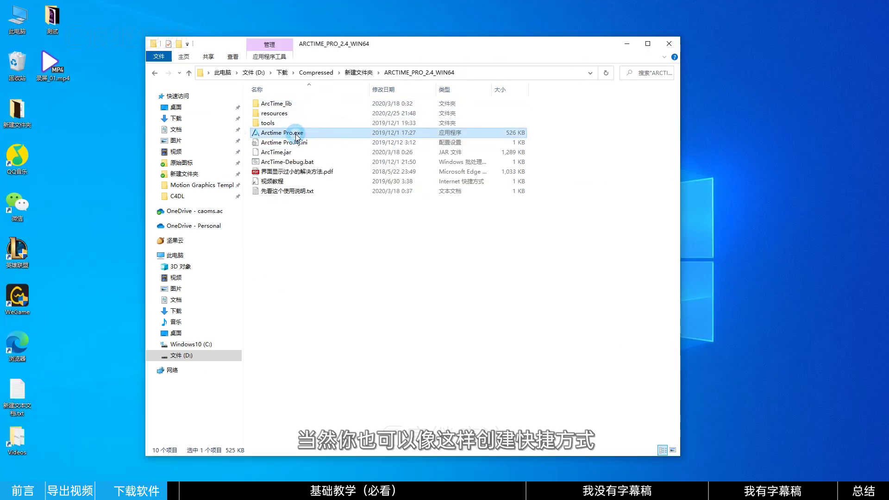
pyautogui.rightClick(285, 133)
pyautogui.click(336, 398)
pyautogui.rightClick(61, 106)
pyautogui.click(95, 170)
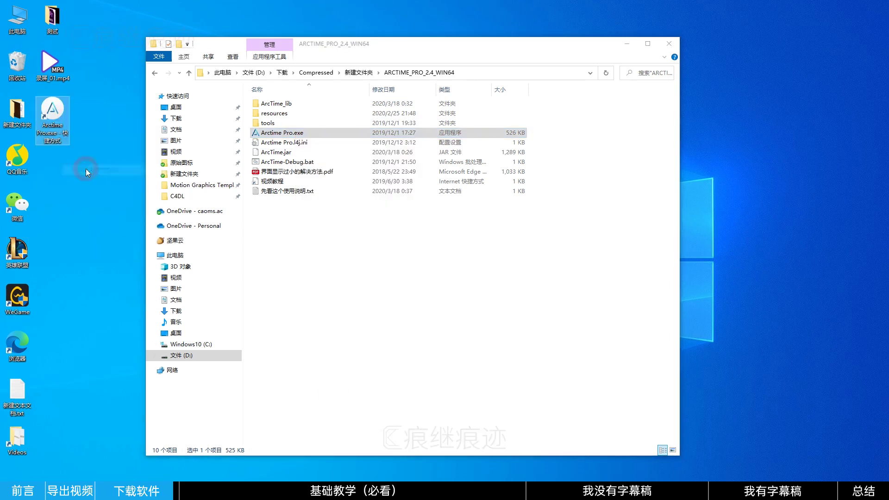
# - Rename the new desktop shortcut by removing the ".exe - 快捷方式" ending from its name
pyautogui.moveTo(61, 141); pyautogui.dragTo(47, 133)
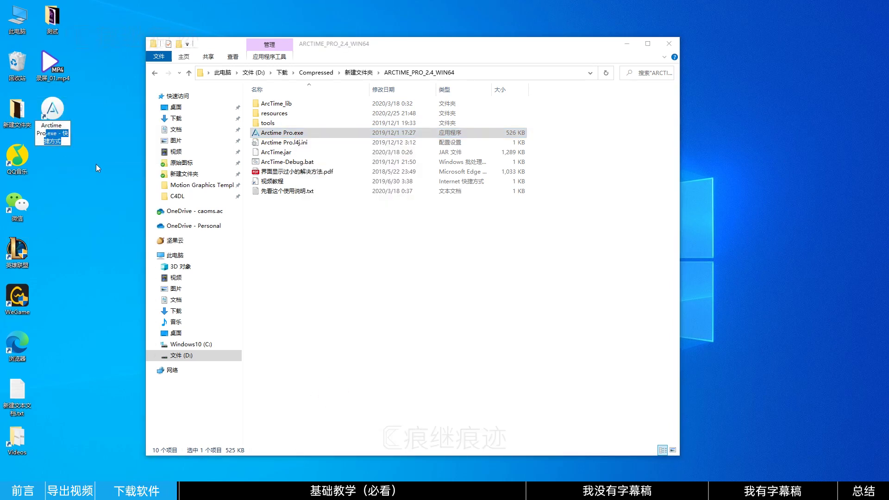
pyautogui.press('BackSpace')
pyautogui.press('Return')
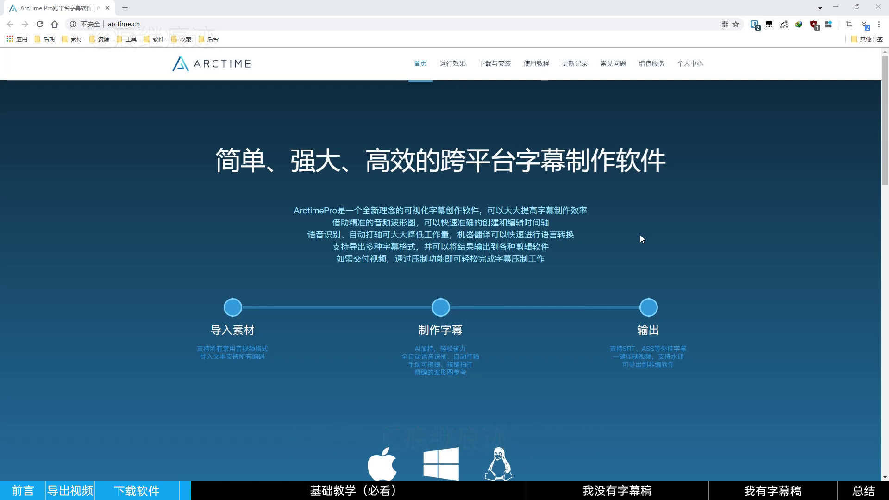
# - Open the 使用教程 page on the Arctime website and play the official quick-start video
pyautogui.click(537, 71)
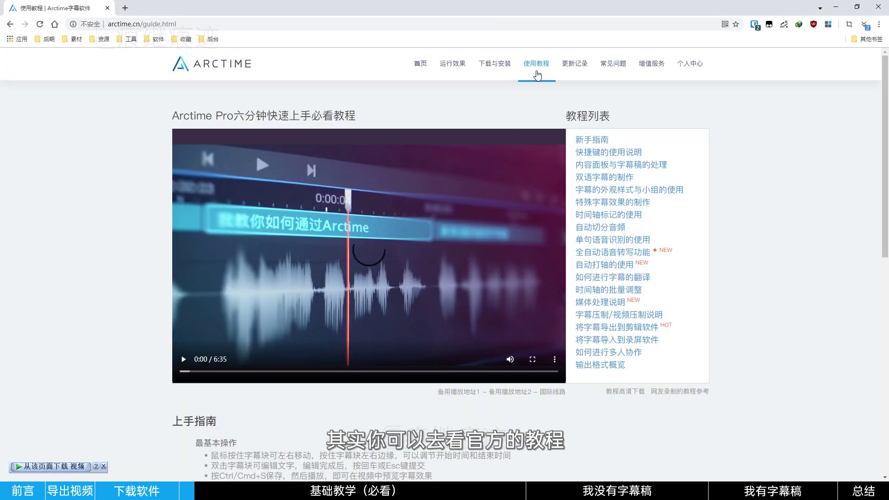
pyautogui.click(183, 360)
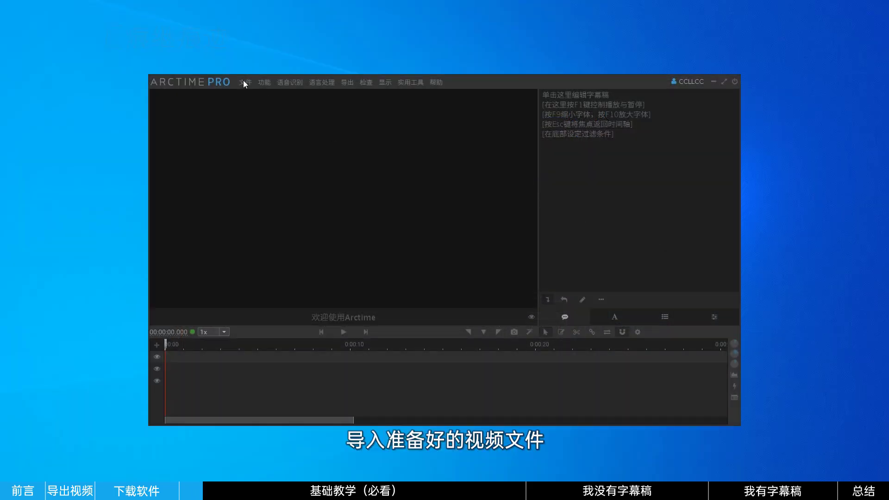
# - In Arctime Pro, import the prepared video file so its audio waveform loads into the timeline
pyautogui.click(245, 82)
pyautogui.click(258, 126)
pyautogui.click(260, 91)
pyautogui.click(487, 341)
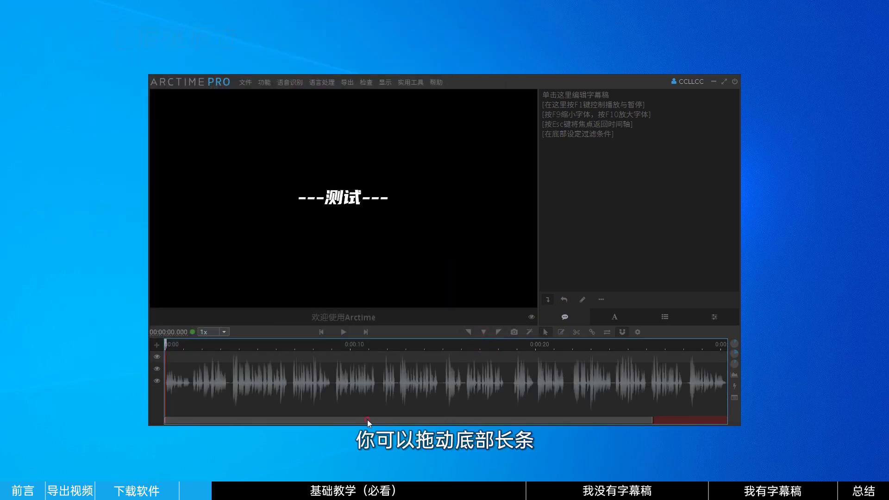
# - Scroll along the timeline, zoom it in and out, and adjust the displayed height of the audio waveform
pyautogui.moveTo(368, 419); pyautogui.dragTo(342, 426)
pyautogui.scroll(-2, 316, 397)
pyautogui.scroll(2, 316, 397)
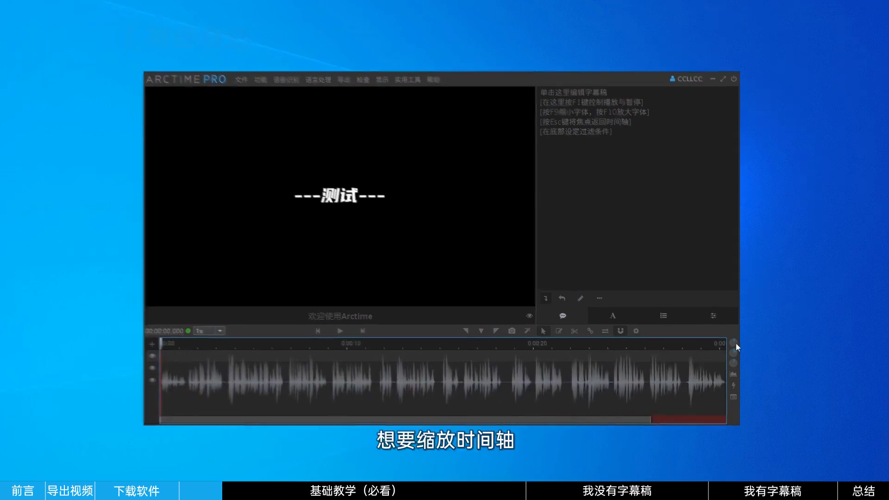
pyautogui.moveTo(735, 343); pyautogui.dragTo(784, 348)
pyautogui.moveTo(734, 278); pyautogui.dragTo(663, 271)
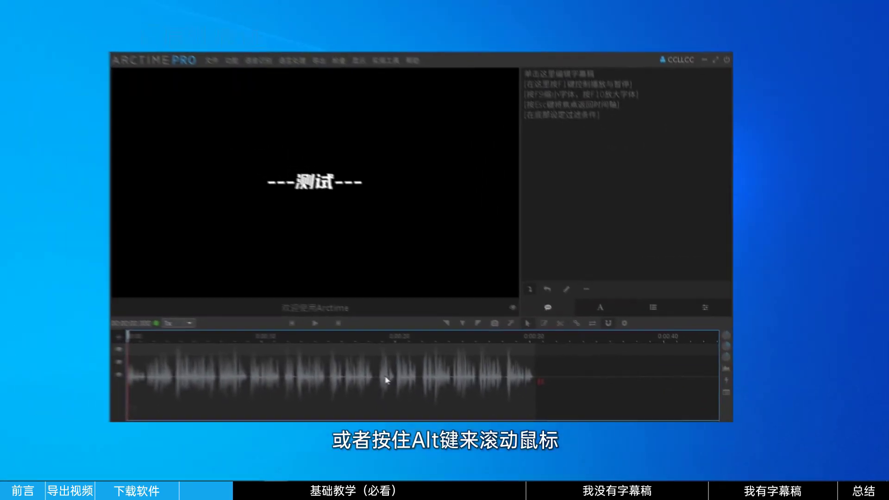
pyautogui.scroll(-3, 145, 323)
pyautogui.scroll(2, 394, 382)
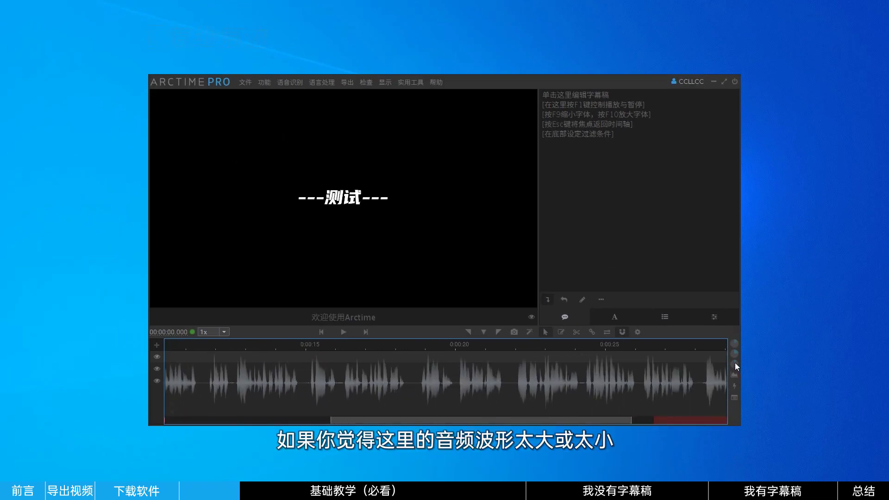
pyautogui.moveTo(735, 364)
pyautogui.mouseDown()
pyautogui.moveTo(749, 363)
pyautogui.moveTo(734, 366)
pyautogui.moveTo(744, 374)
pyautogui.mouseUp()
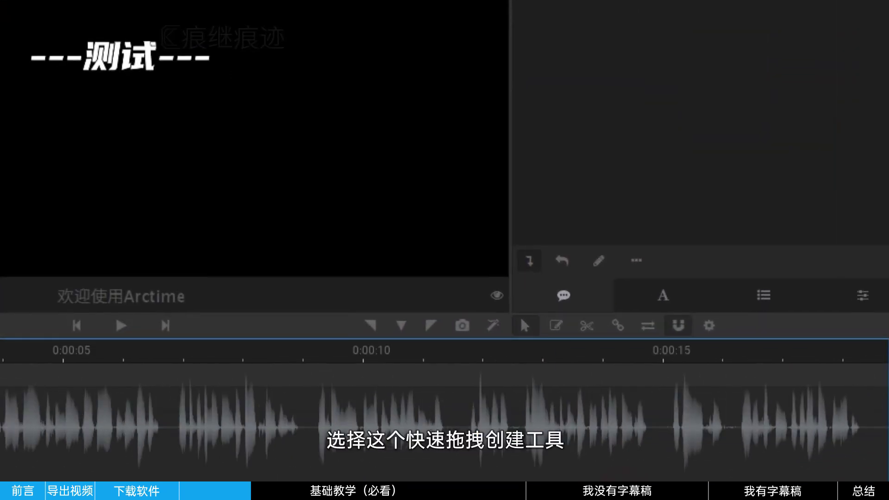
# - Draw empty subtitle blocks over every spoken phrase in the waveform with the quick-create tool, through to the end of the video
pyautogui.click(558, 329)
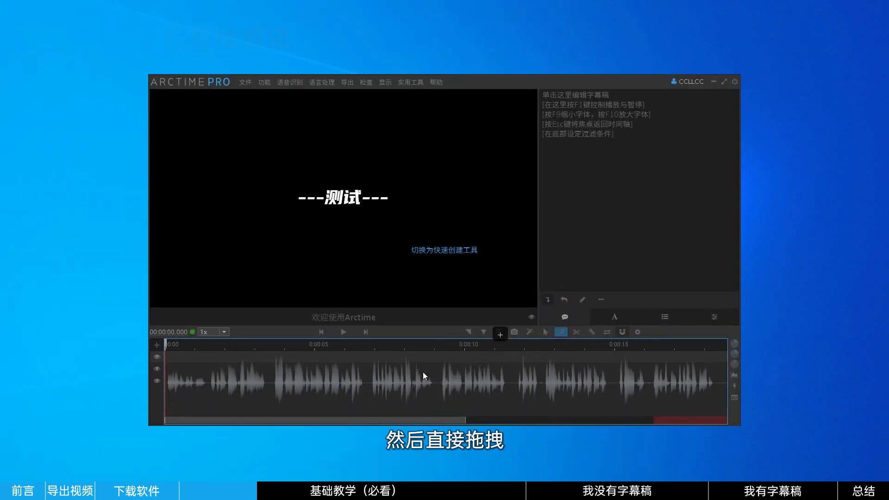
pyautogui.moveTo(166, 353); pyautogui.dragTo(210, 361)
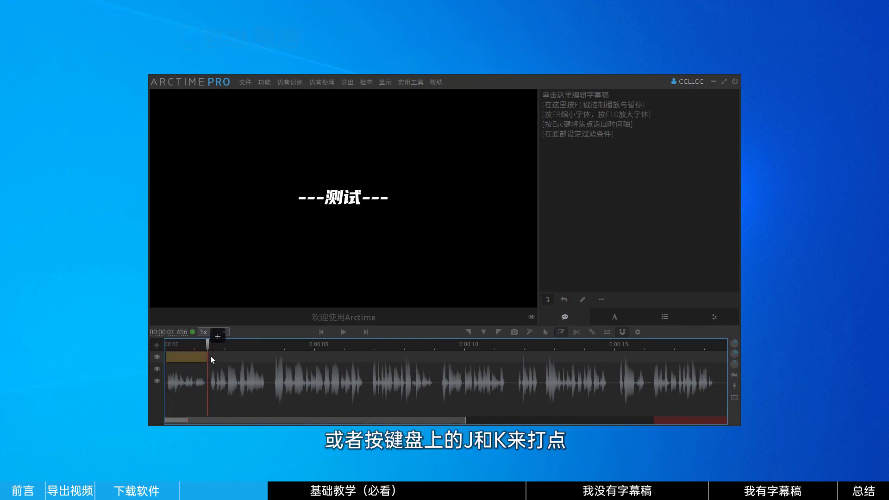
pyautogui.moveTo(210, 356); pyautogui.dragTo(504, 360)
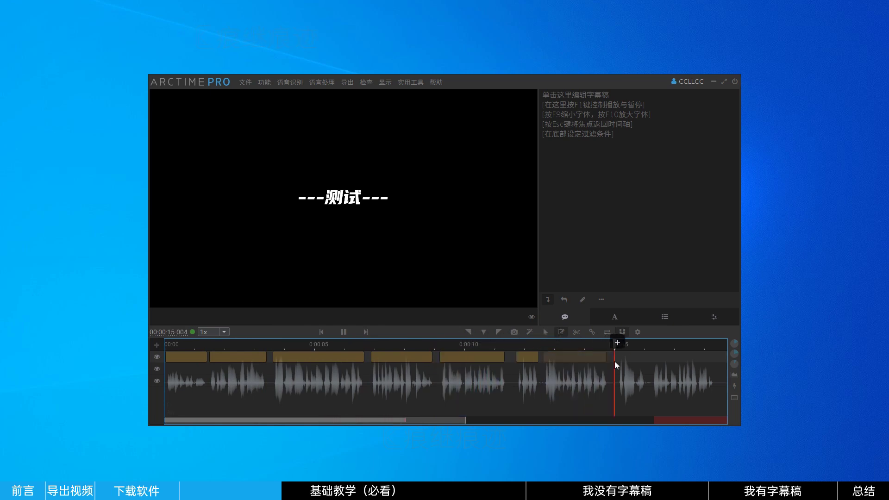
pyautogui.moveTo(551, 355); pyautogui.dragTo(579, 356)
pyautogui.moveTo(588, 356); pyautogui.dragTo(457, 357)
pyautogui.moveTo(465, 358); pyautogui.dragTo(516, 358)
pyautogui.moveTo(528, 359); pyautogui.dragTo(586, 362)
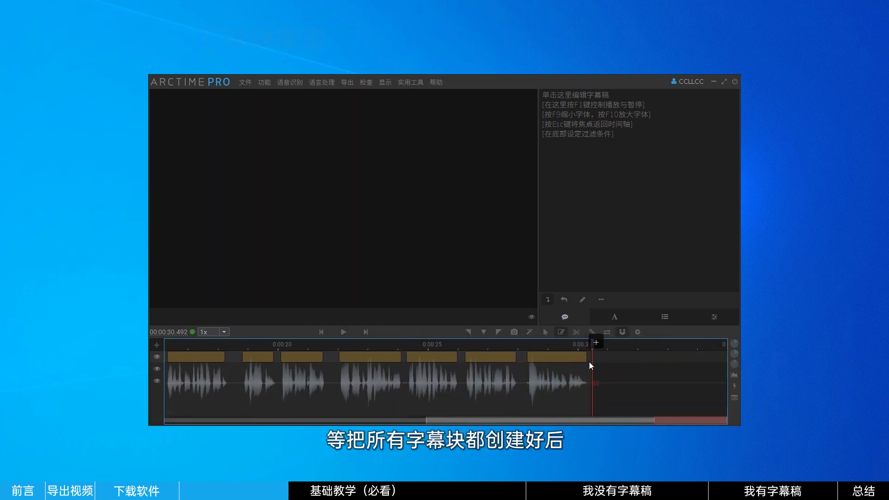
# - Play from the start of the timeline and enter the spoken text in the subtitle blocks, beginning the first with "欢迎收看本"
pyautogui.moveTo(525, 420); pyautogui.dragTo(235, 417)
pyautogui.click(166, 345)
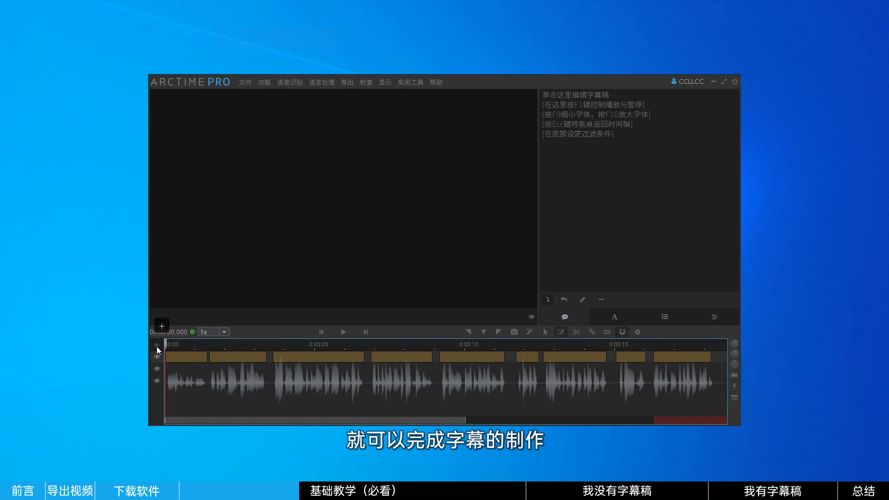
pyautogui.press('space')
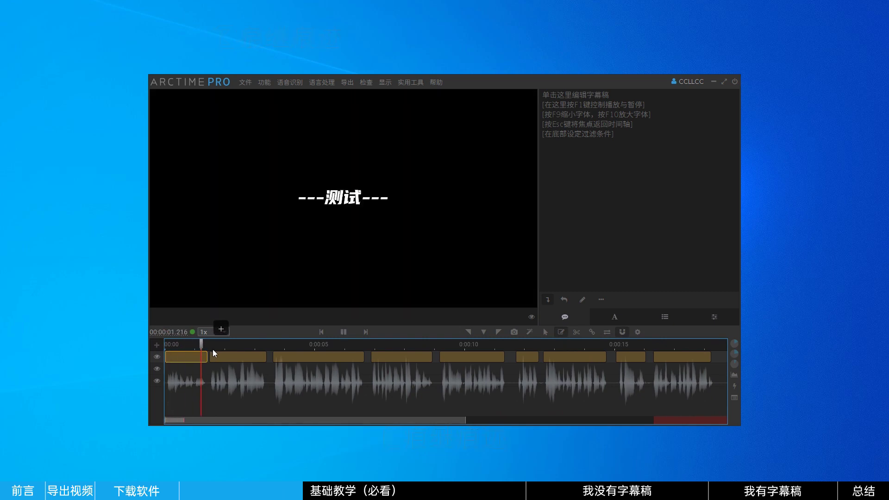
pyautogui.doubleClick(193, 358)
pyautogui.write('hu欢迎收看本')
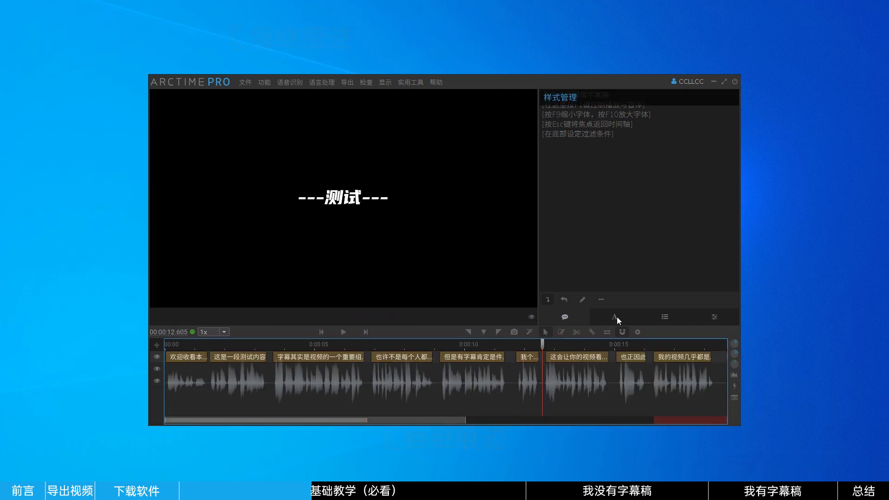
# - Look over the settings of the Default subtitle style and close its editor without changes
pyautogui.click(616, 317)
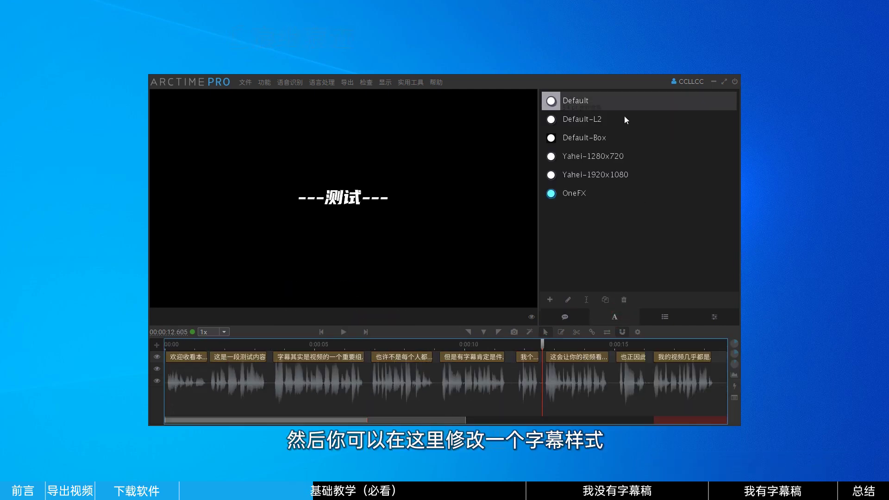
pyautogui.doubleClick(628, 103)
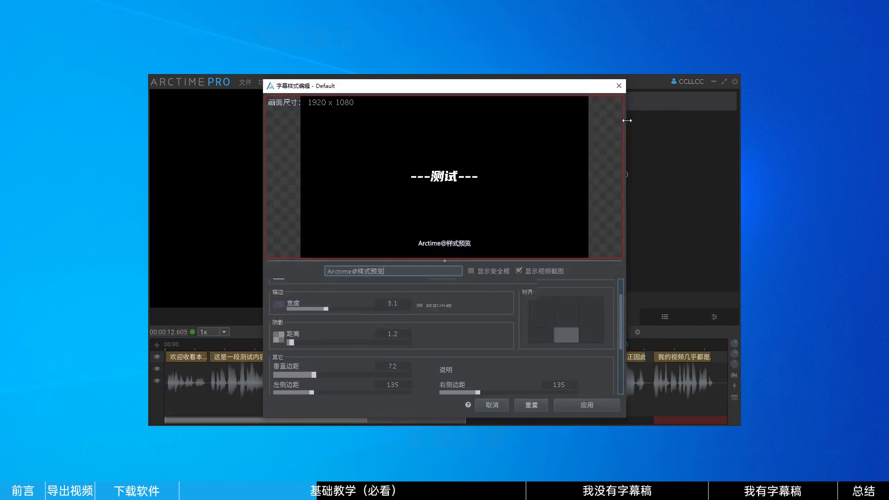
pyautogui.click(620, 86)
# - Create a new subtitle style named "我的样式"
pyautogui.click(550, 299)
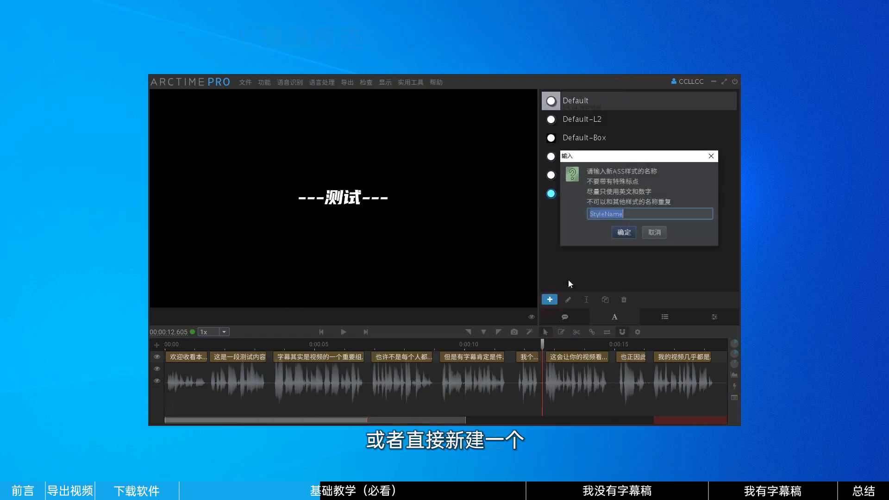
pyautogui.write('我的样式')
pyautogui.press('Return')
# - Open the 我的样式 style for editing and show its preview at 100% size
pyautogui.doubleClick(601, 210)
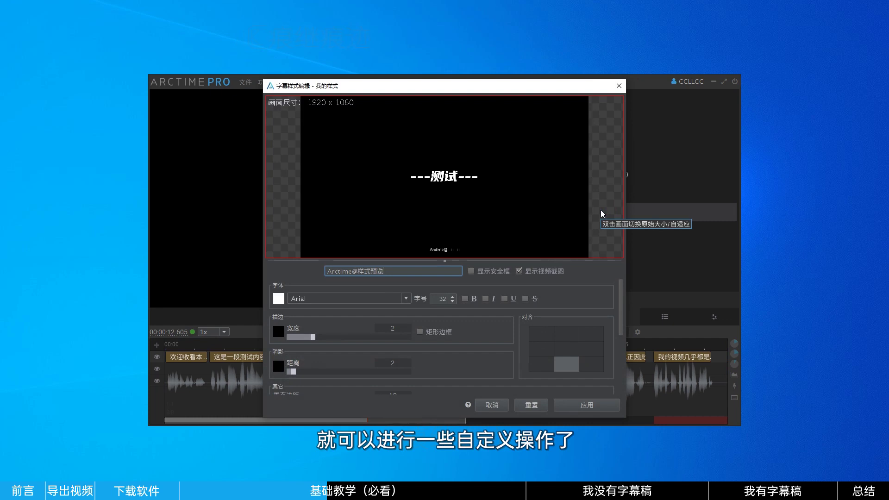
pyautogui.doubleClick(479, 198)
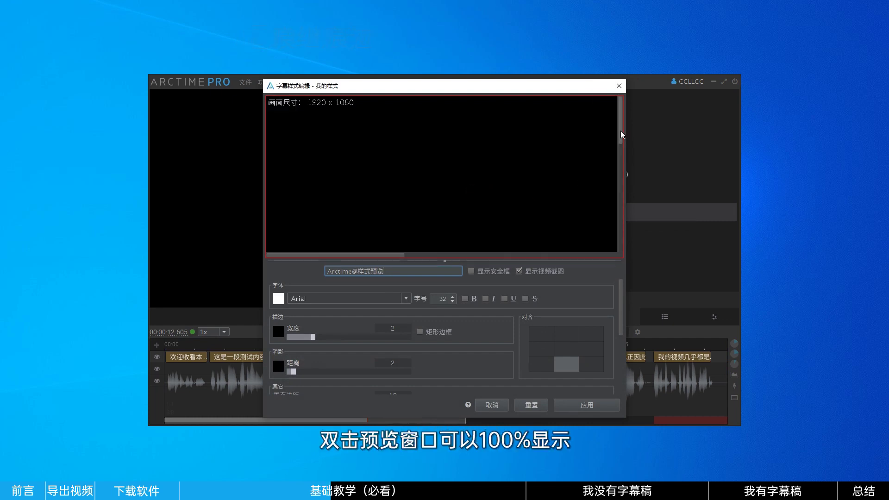
# - Set the 我的样式 style to OPPOSans M at size 38 with a vertical margin of about 108, checking it against the safe frame, and apply it
pyautogui.moveTo(621, 132); pyautogui.dragTo(615, 225)
pyautogui.moveTo(396, 254); pyautogui.dragTo(510, 256)
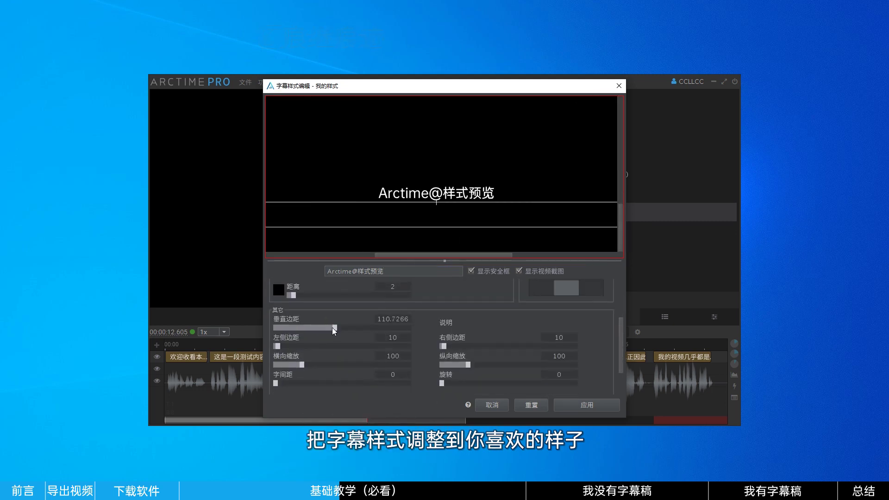
pyautogui.click(589, 405)
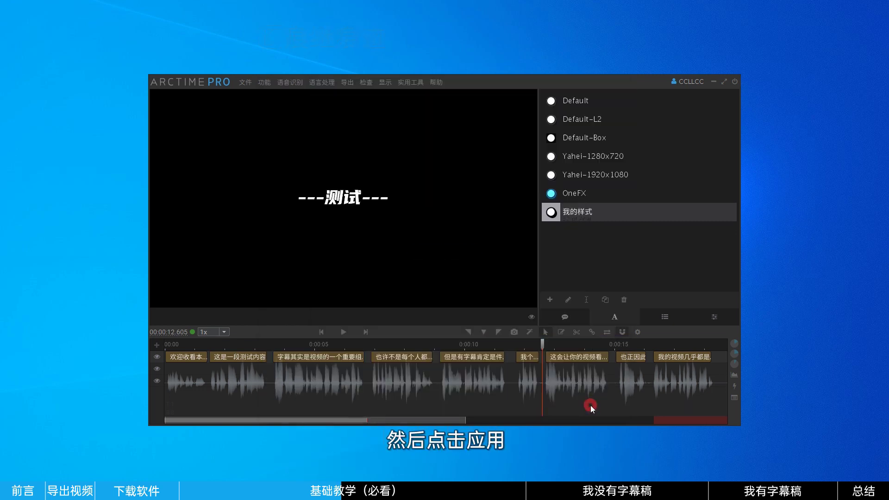
# - Assign the 我的样式 style to subtitle group 组1
pyautogui.click(671, 316)
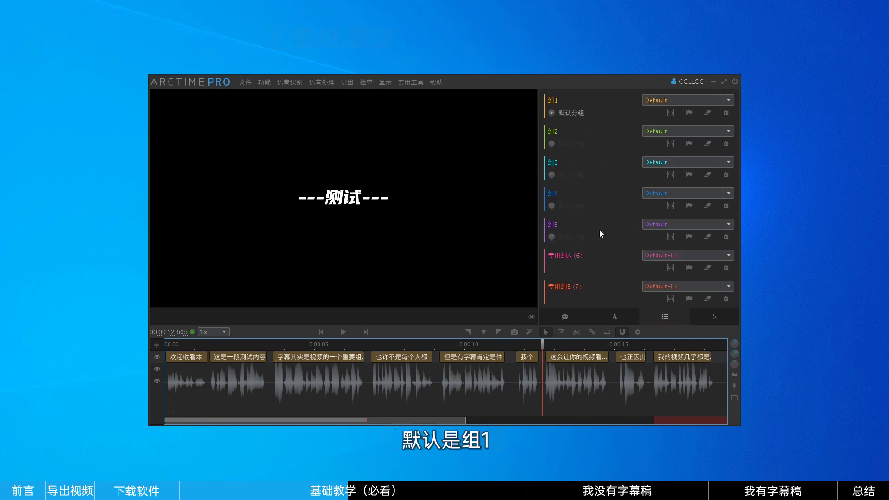
pyautogui.click(652, 103)
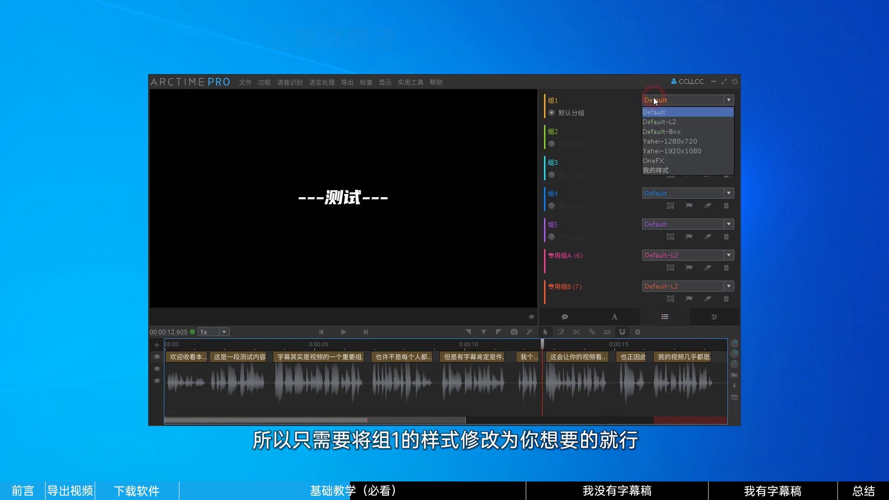
pyautogui.click(652, 171)
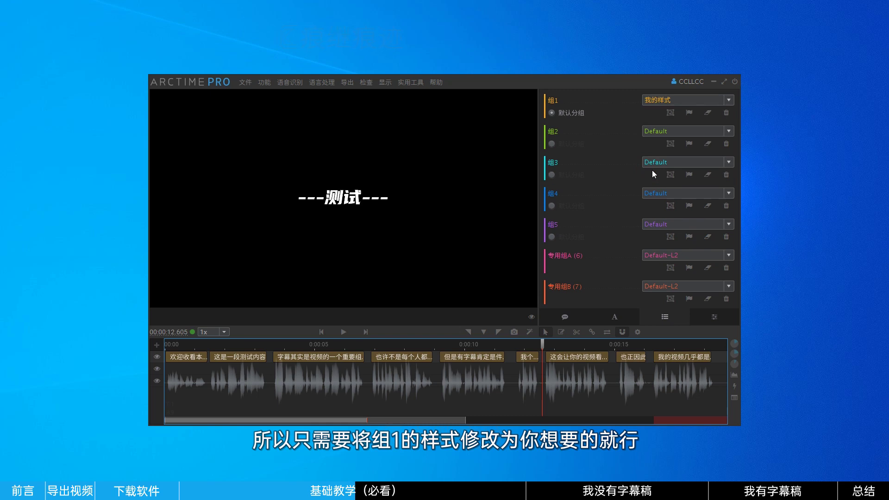
# - Examine the group assignment options for a single subtitle block and for a selection of several blocks
pyautogui.click(476, 356)
pyautogui.rightClick(477, 358)
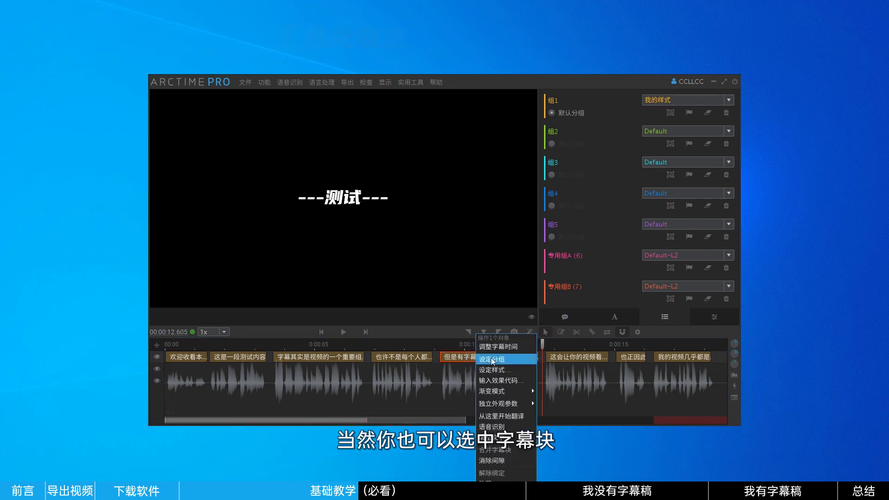
pyautogui.moveTo(506, 360)
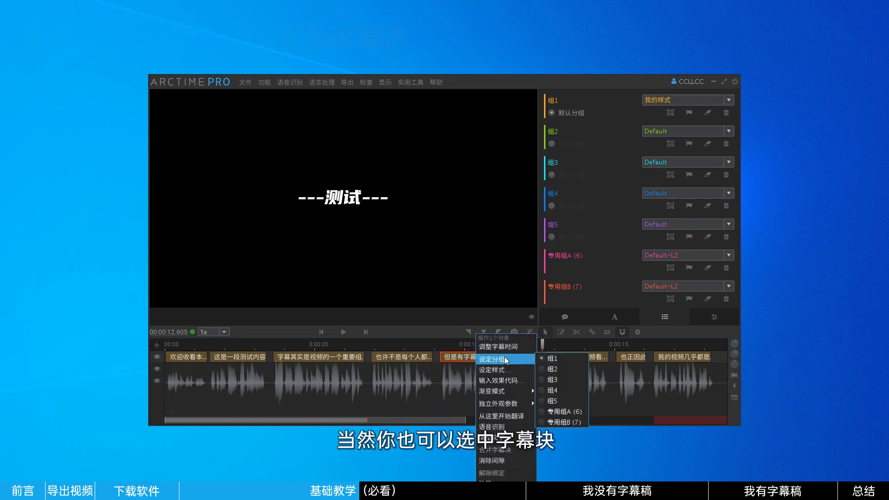
pyautogui.click(563, 360)
pyautogui.click(435, 380)
pyautogui.moveTo(296, 393); pyautogui.dragTo(625, 359)
pyautogui.rightClick(625, 359)
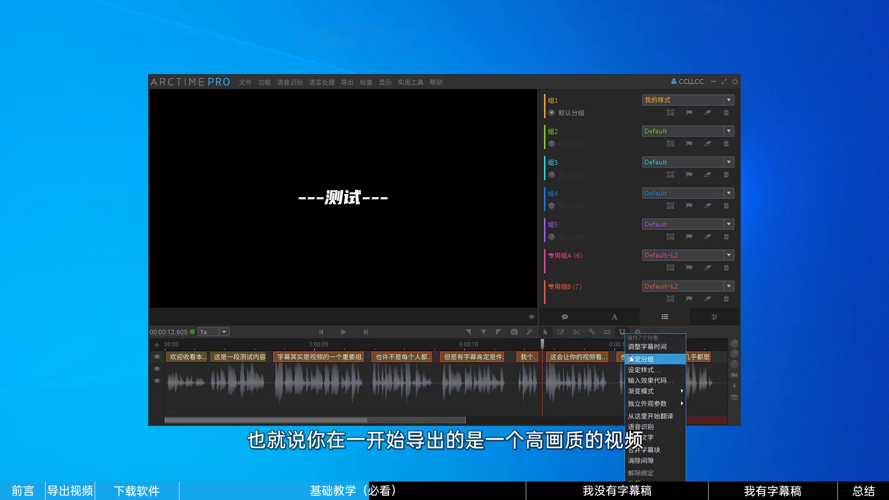
pyautogui.click(586, 381)
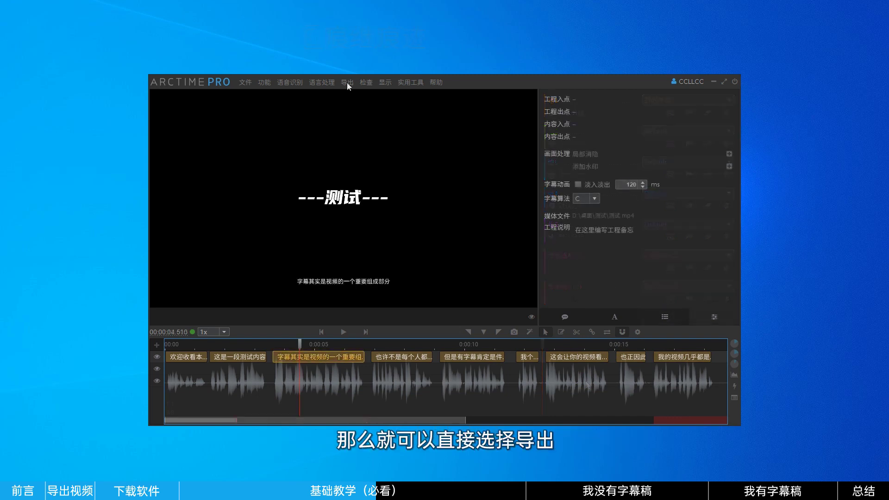
# - Export the subtitled video as a standard MP4 in constant-quality mode with CRF 24 and the medium preset (6)
pyautogui.click(346, 82)
pyautogui.click(347, 107)
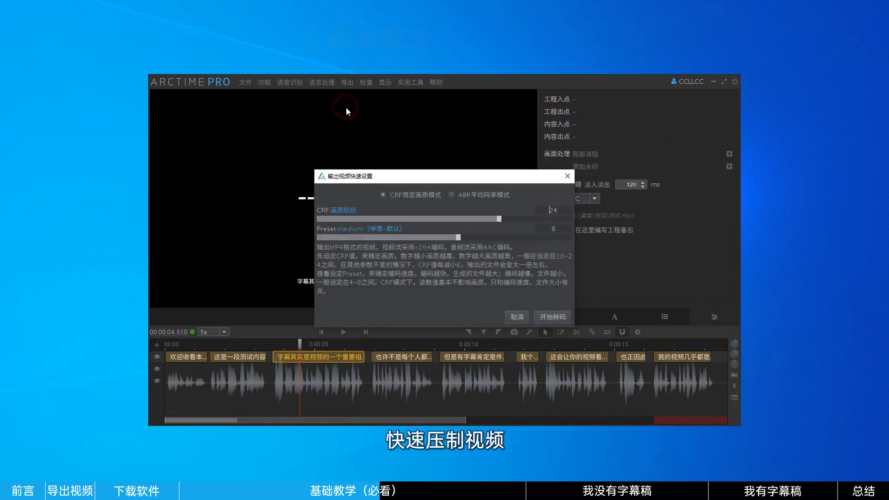
pyautogui.click(557, 318)
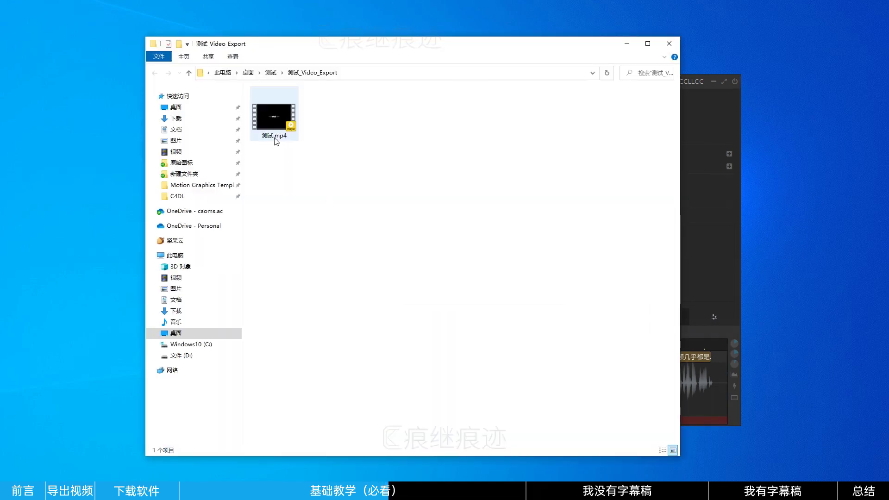
# - Play the exported 测试.mp4 to check its burned-in subtitles and close the player
pyautogui.click(271, 123)
pyautogui.doubleClick(271, 123)
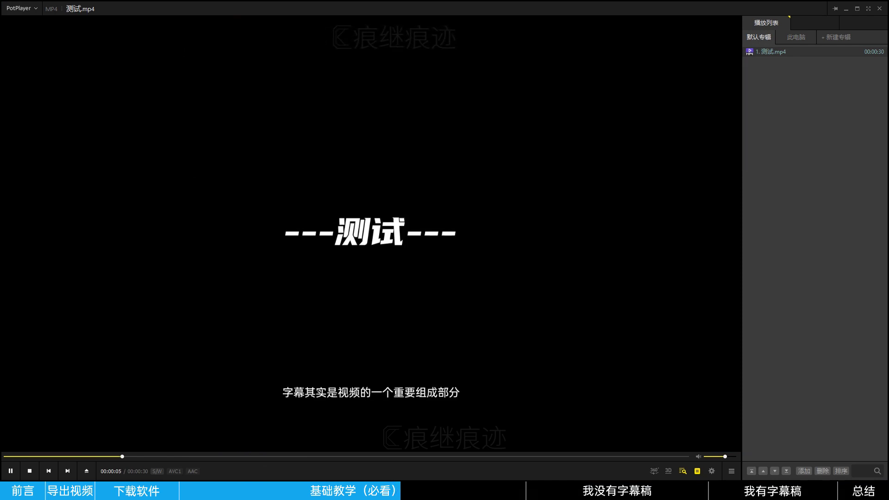
pyautogui.click(881, 8)
# - Copy the settings of the 我的样式 subtitle style to the clipboard
pyautogui.click(614, 317)
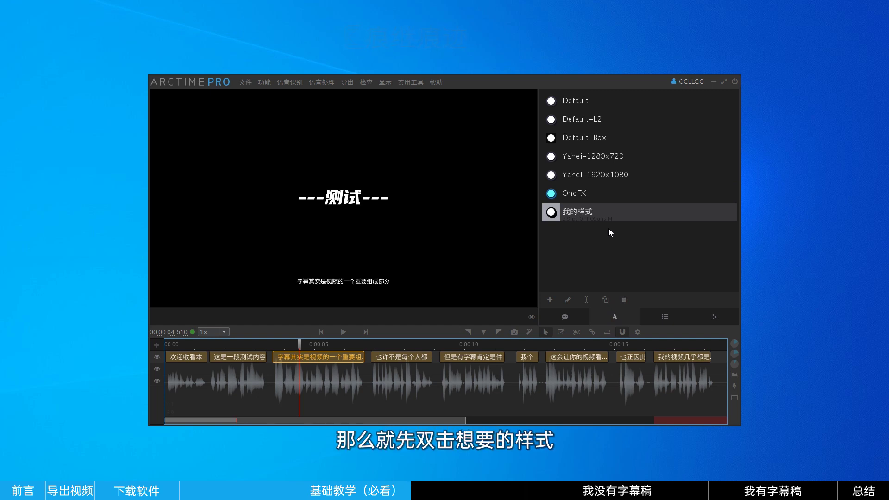
pyautogui.doubleClick(625, 211)
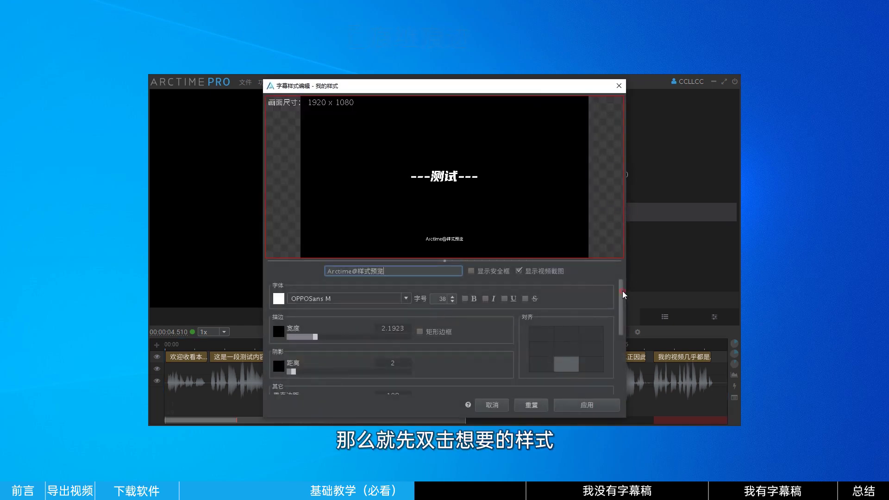
pyautogui.scroll(-2, 613, 358)
pyautogui.click(417, 380)
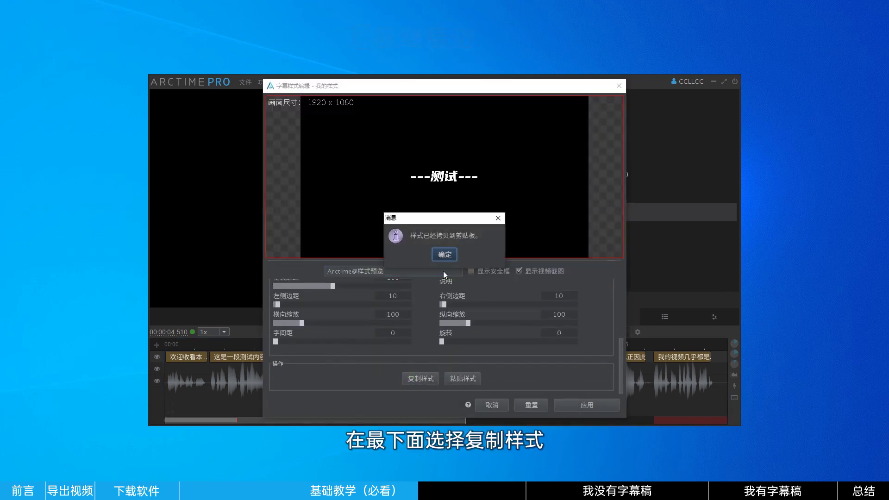
pyautogui.click(443, 255)
# - Open the XML+PNG sequence export for Premiere Pro and paste the copied style settings into its style configuration
pyautogui.click(349, 82)
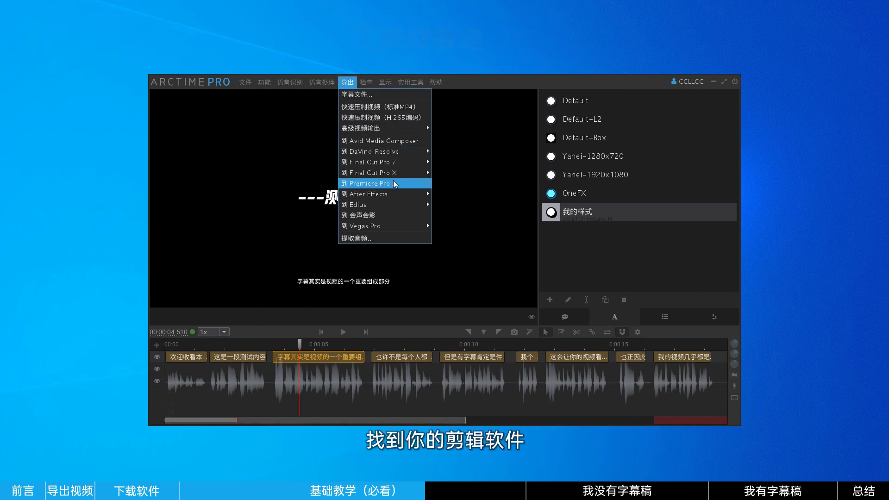
pyautogui.moveTo(395, 184)
pyautogui.click(485, 205)
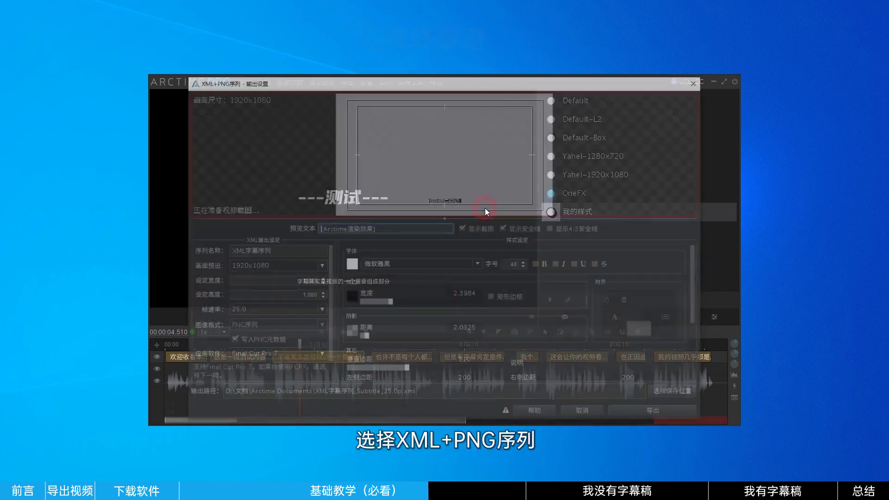
pyautogui.moveTo(697, 278); pyautogui.dragTo(693, 362)
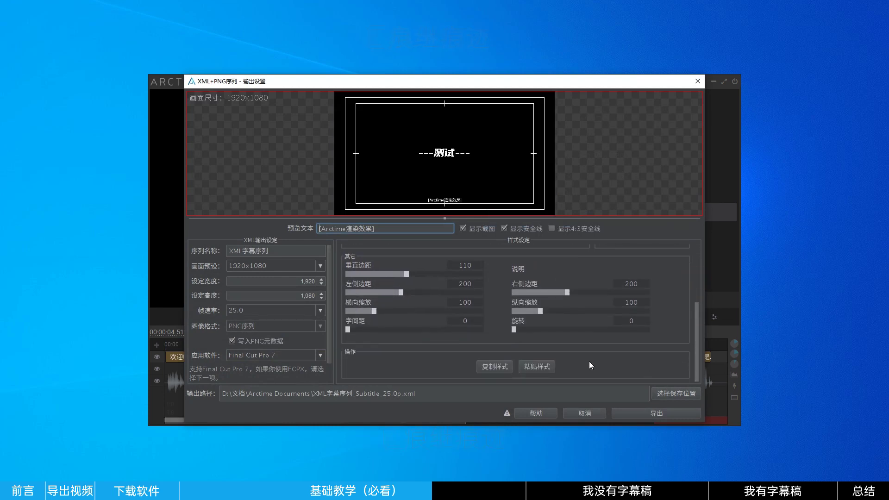
pyautogui.click(537, 366)
pyautogui.click(393, 238)
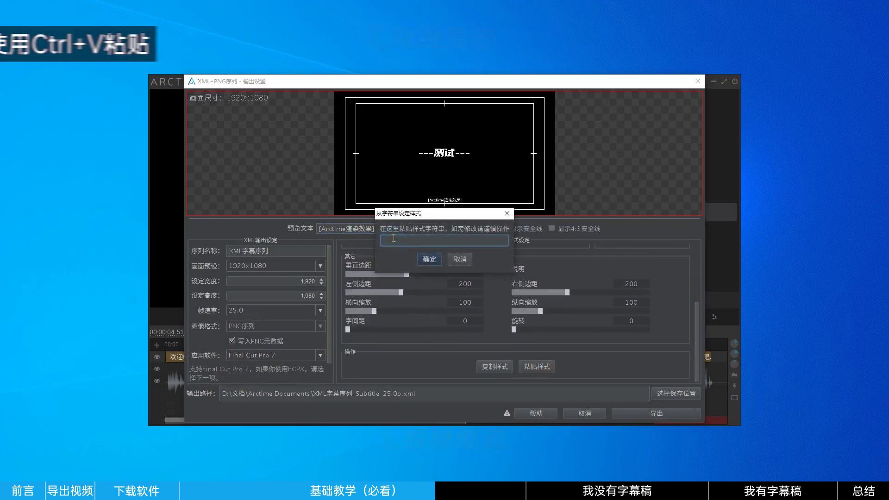
pyautogui.hotkey('ctrl', 'v')
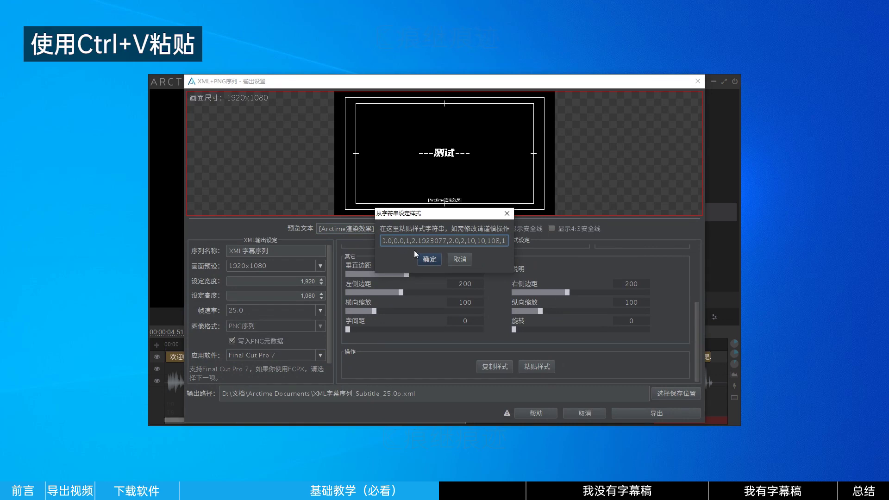
pyautogui.click(435, 257)
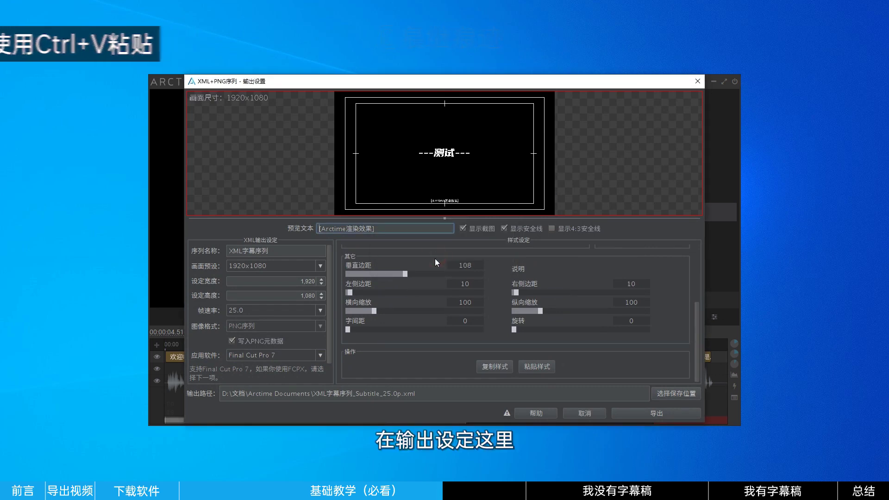
# - Set the XML output's frame rate to 30.0 and its target application to Premiere
pyautogui.click(324, 313)
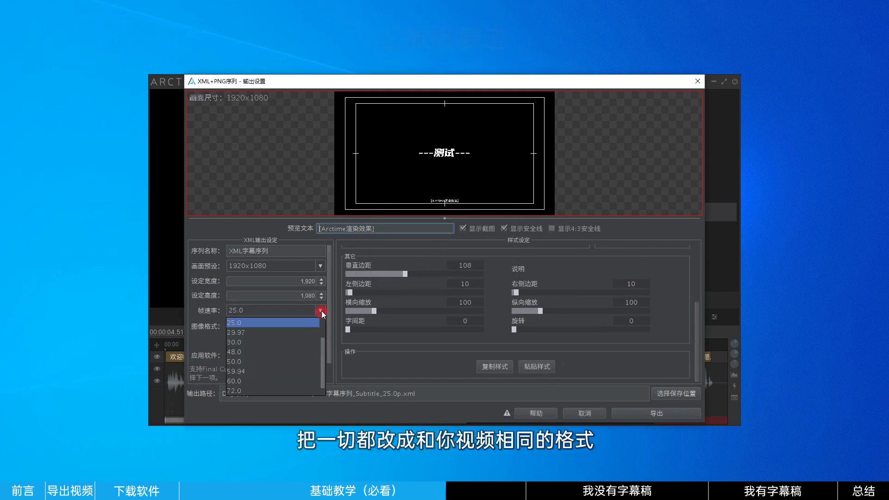
pyautogui.click(232, 339)
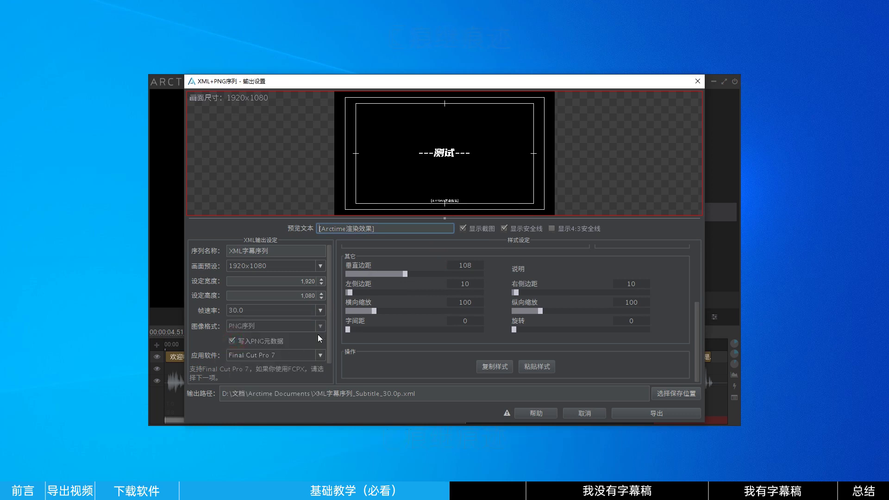
pyautogui.click(316, 353)
pyautogui.click(265, 388)
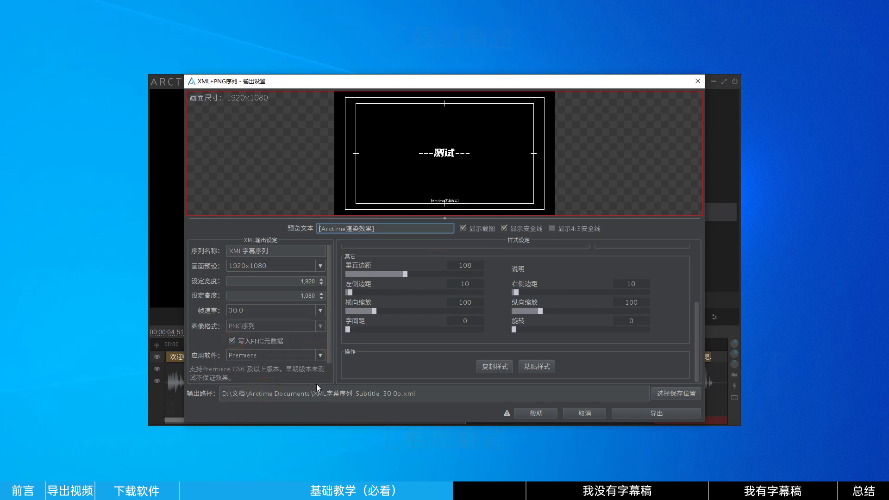
# - Create a folder named 字幕序列 inside 测试, choose it as the save location for XML字幕序列_Subtitle_30.0p.xml, and export the subtitles
pyautogui.click(671, 396)
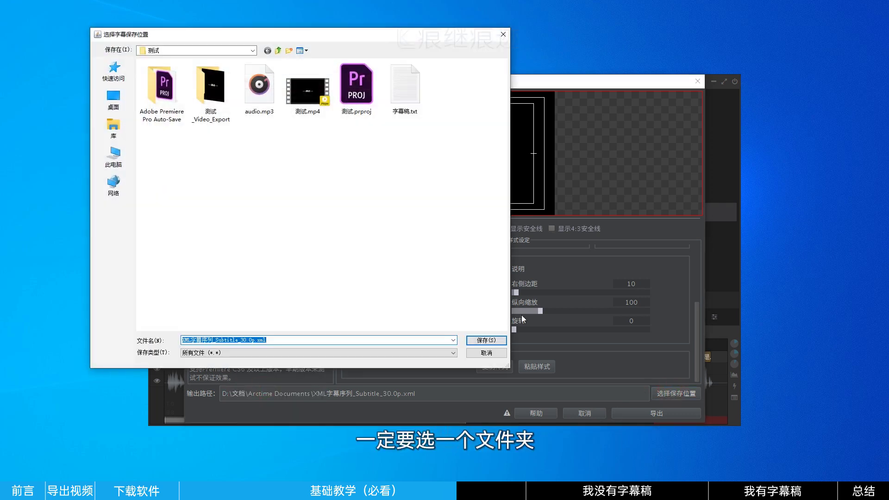
pyautogui.rightClick(297, 198)
pyautogui.click(355, 212)
pyautogui.write('字幕序列')
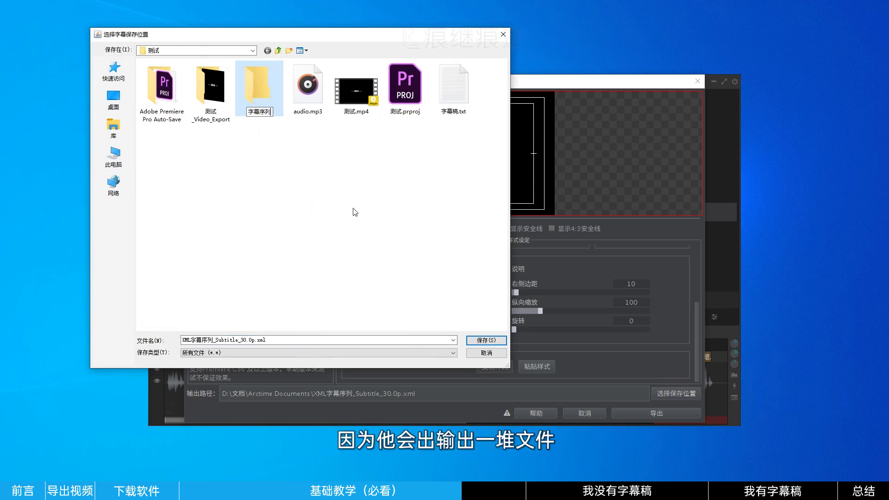
pyautogui.press('Return')
pyautogui.doubleClick(273, 95)
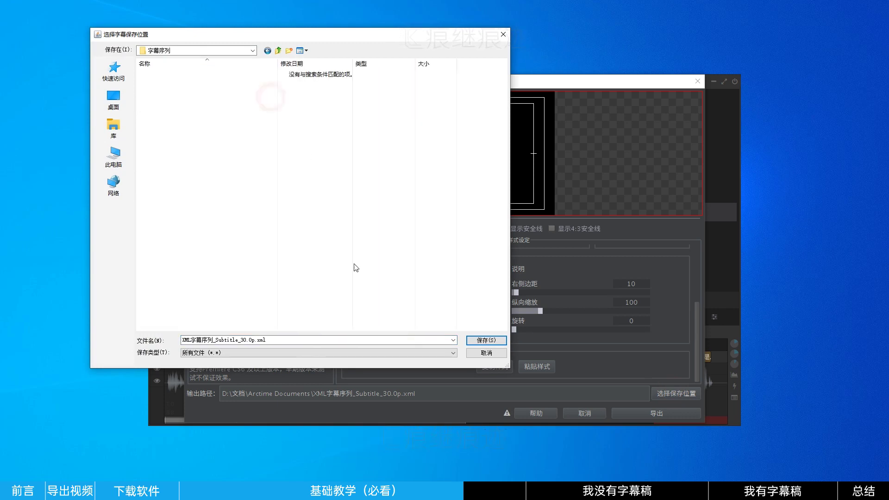
pyautogui.click(486, 341)
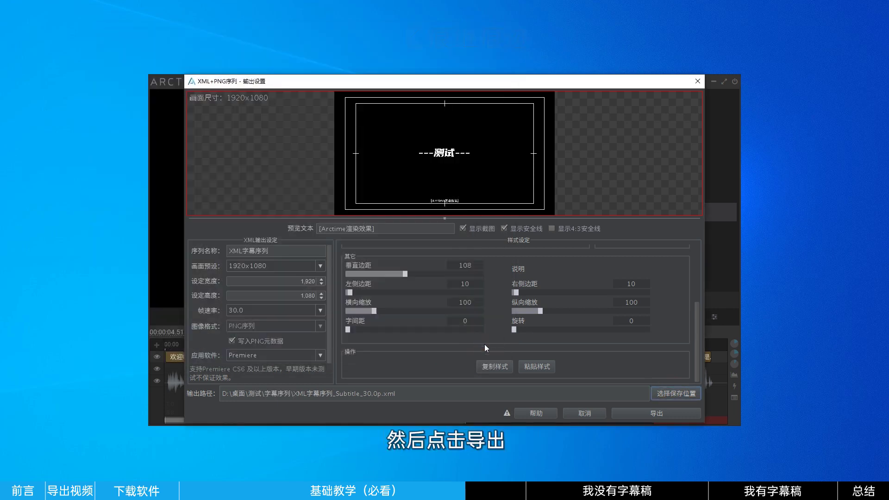
pyautogui.click(624, 414)
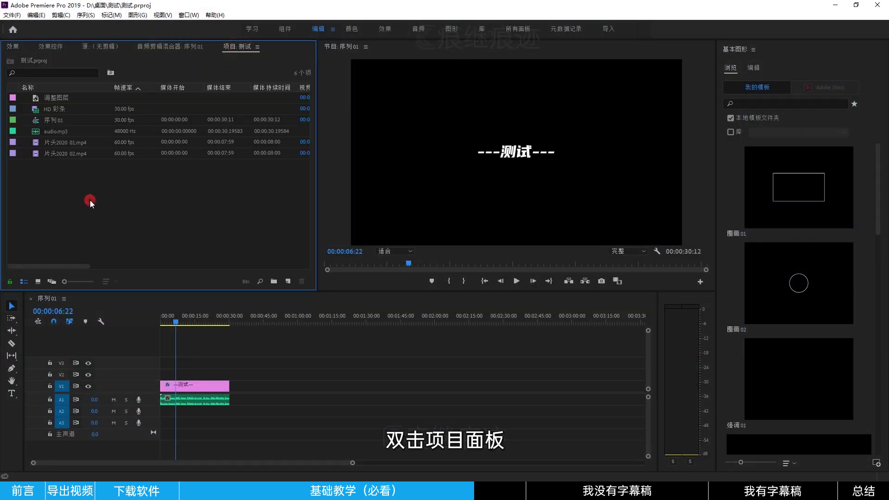
# - In Premiere Pro, import XML字幕序列_Subtitle_30.0p.xml from the 字幕序列 folder into the project
pyautogui.doubleClick(90, 200)
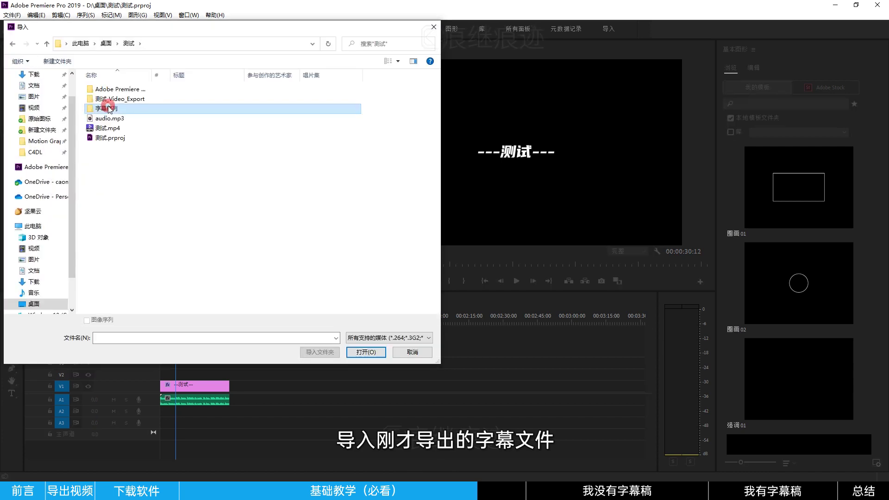
pyautogui.doubleClick(109, 109)
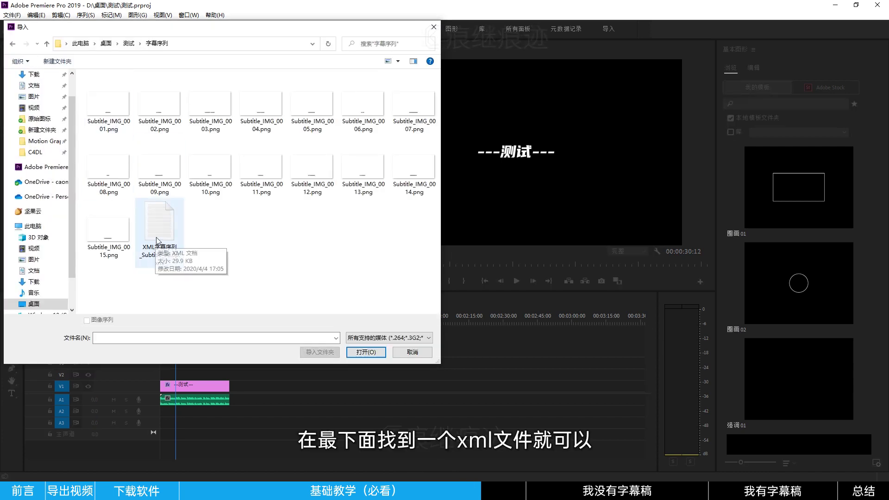
pyautogui.click(158, 253)
pyautogui.doubleClick(160, 262)
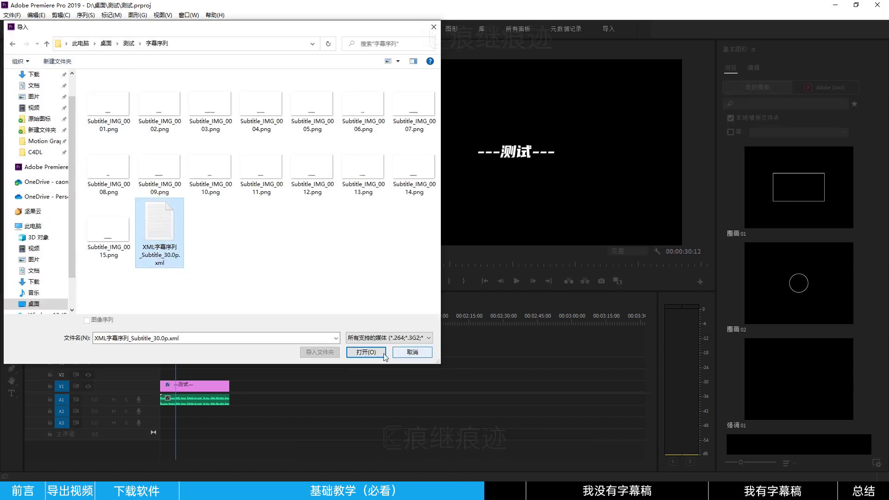
# - Place the imported XML字幕序列 sequence from its bin as separate clips on track V2, starting at 00:00:00:00 above the 测试 clip
pyautogui.doubleClick(36, 111)
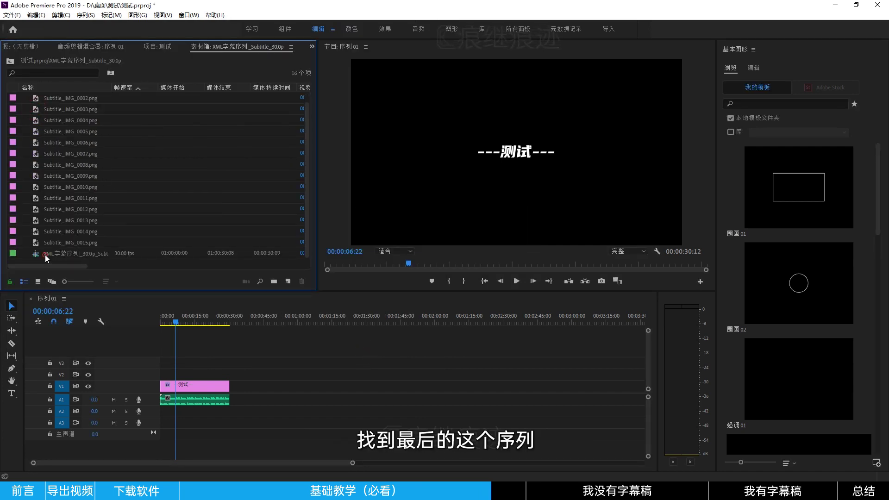
pyautogui.click(39, 255)
pyautogui.moveTo(99, 288); pyautogui.dragTo(150, 332)
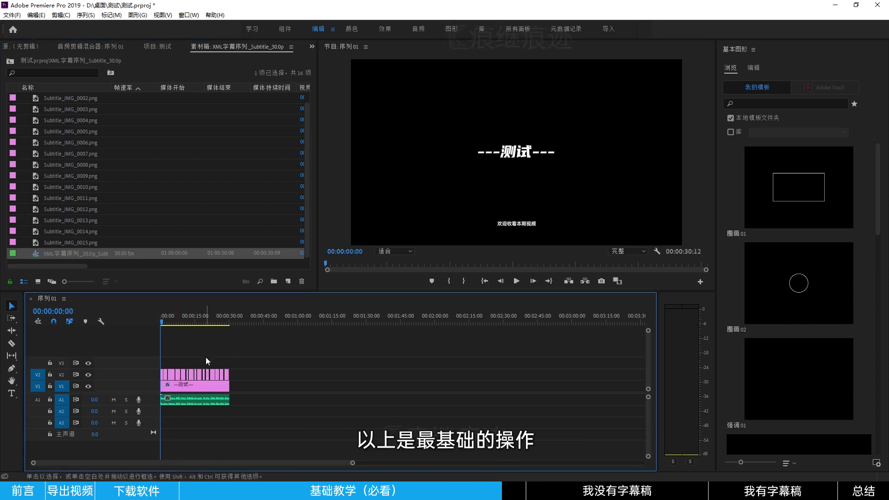
pyautogui.scroll(5, 188, 374)
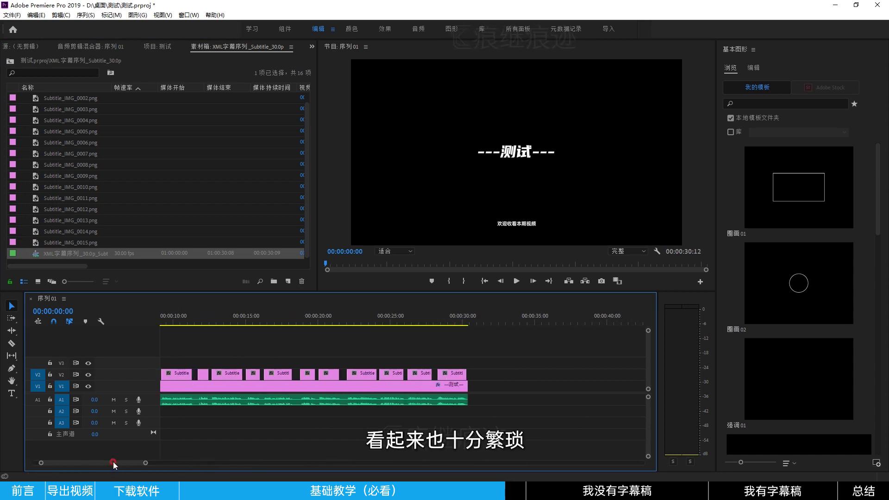
# - Bring the sequence's beginning into view on the timeline and play it to check the placed subtitle clips
pyautogui.moveTo(113, 463); pyautogui.dragTo(77, 460)
pyautogui.press('space')
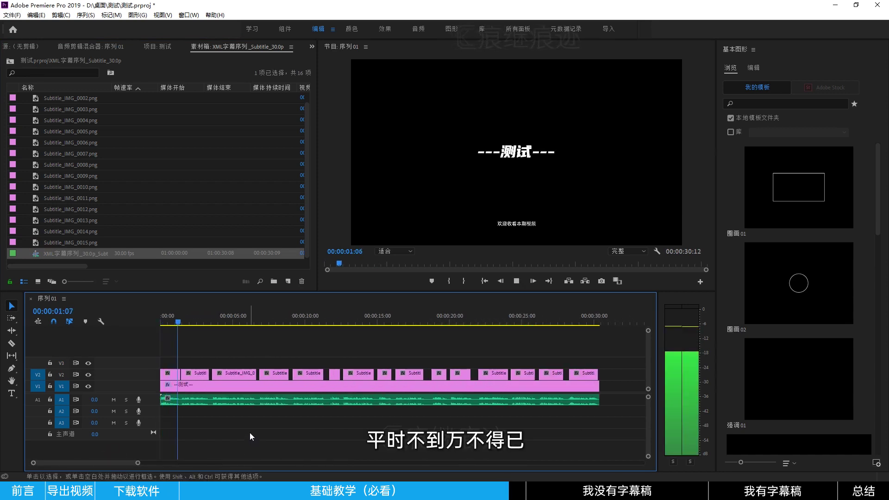
pyautogui.press('space')
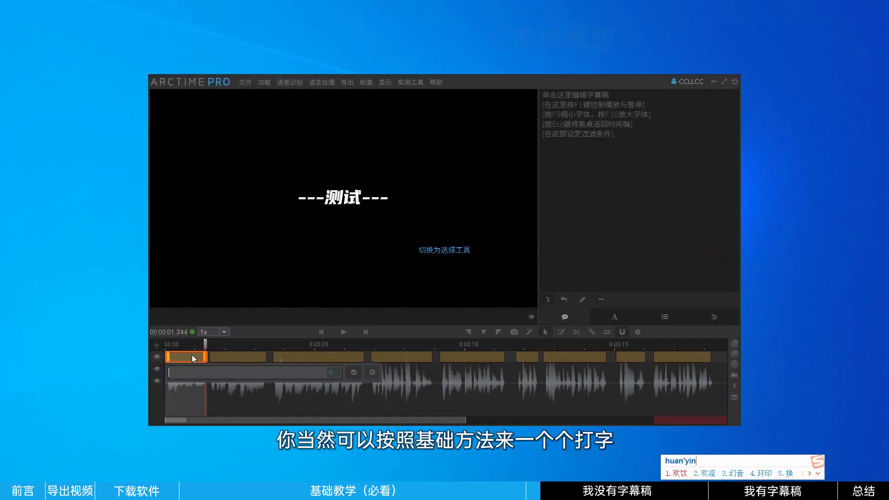
# - Switch to Arctime Pro and enter 字幕其实是视频的一个重要组成部分 as the text of the third subtitle block
pyautogui.click(310, 357)
pyautogui.write('字幕其实是视频的一个重要组.')
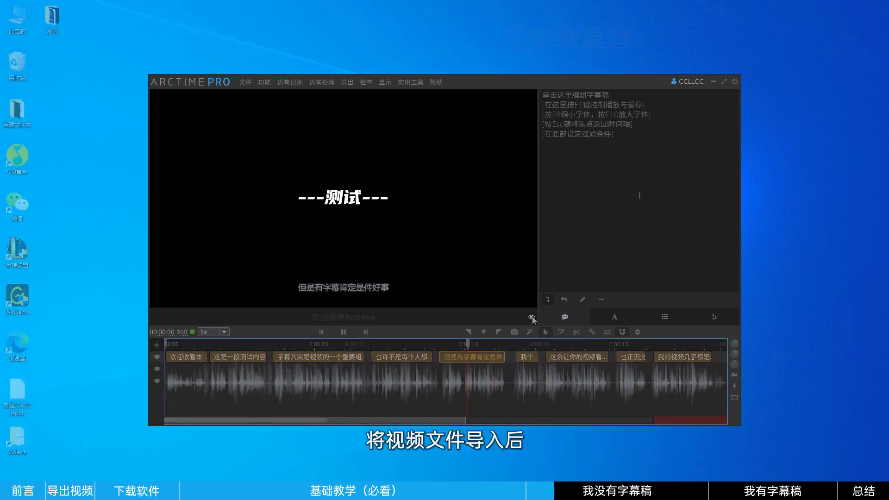
# - Transcribe the imported video with fully automatic whole-segment speech recognition (全自动整段语音识别), using 中文普通话 as the media language
pyautogui.click(290, 85)
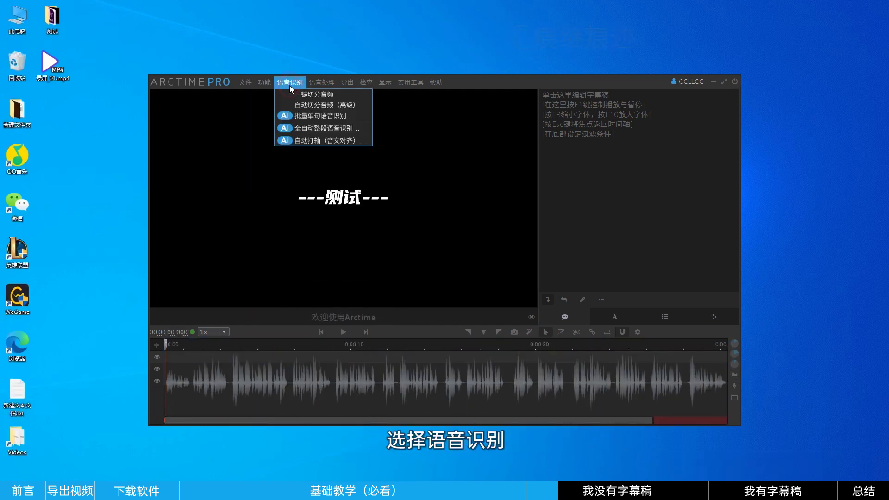
pyautogui.click(335, 128)
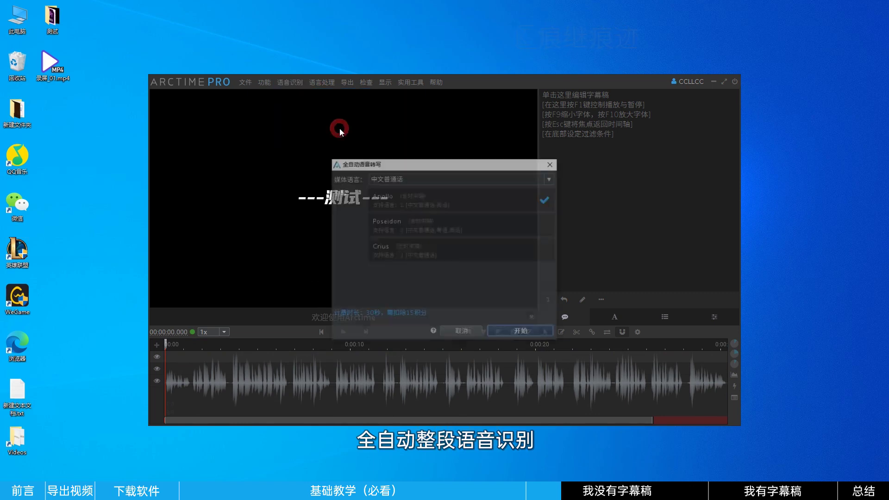
pyautogui.click(465, 178)
pyautogui.click(525, 331)
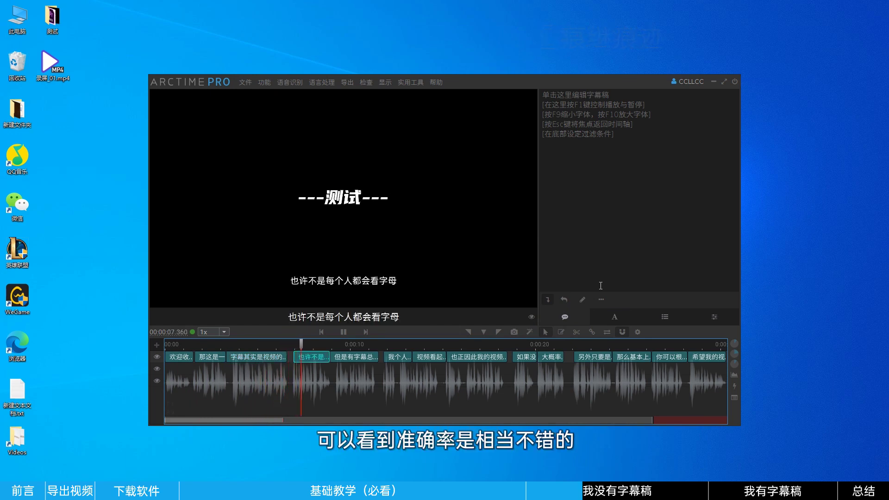
# - Correct the fourth recognized subtitle to read 也许不是每个人都会看字幕, then play back the timeline from just before it
pyautogui.doubleClick(312, 359)
pyautogui.moveTo(375, 373); pyautogui.dragTo(369, 373)
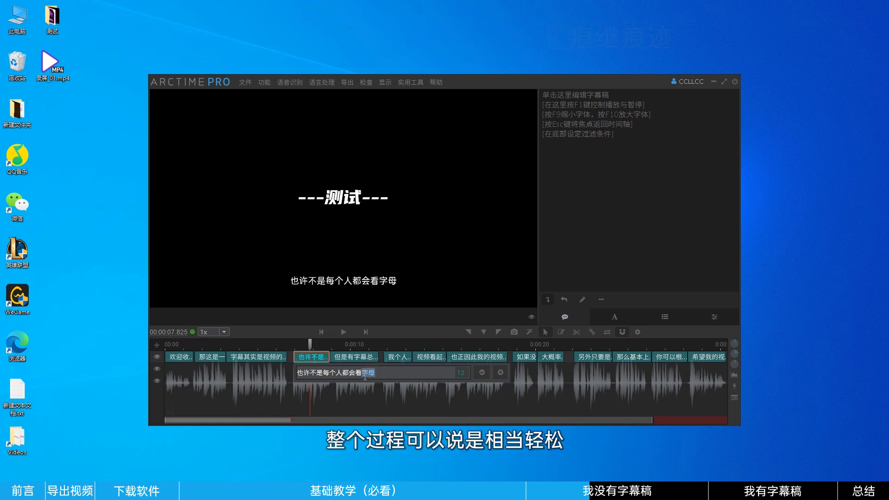
pyautogui.write('zimu')
pyautogui.press('BackSpace')
pyautogui.press('BackSpace')
pyautogui.press('BackSpace')
pyautogui.press('BackSpace')
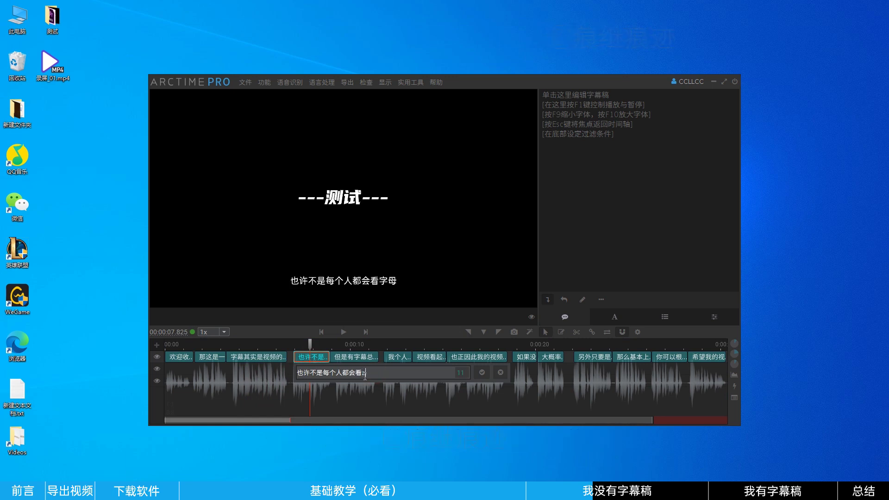
pyautogui.write('zimu')
pyautogui.press('space')
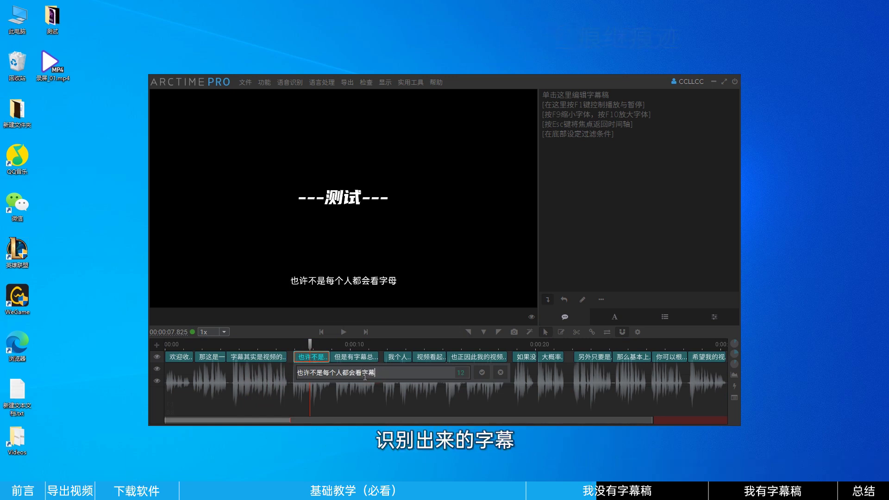
pyautogui.press('Return')
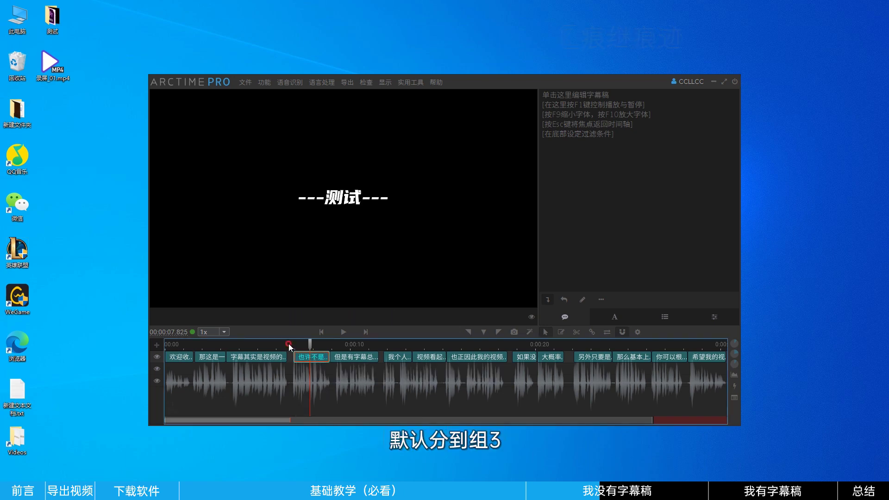
pyautogui.click(288, 344)
pyautogui.press('space')
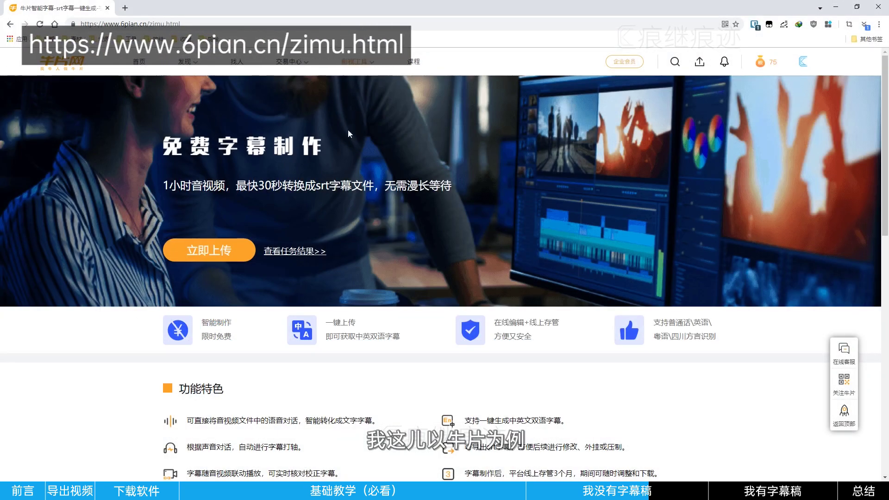
# - On the 牛片网 subtitle page in the browser, upload 测试.mp4, name the task 测试, choose 普通话 as the source language and submit it
pyautogui.click(216, 251)
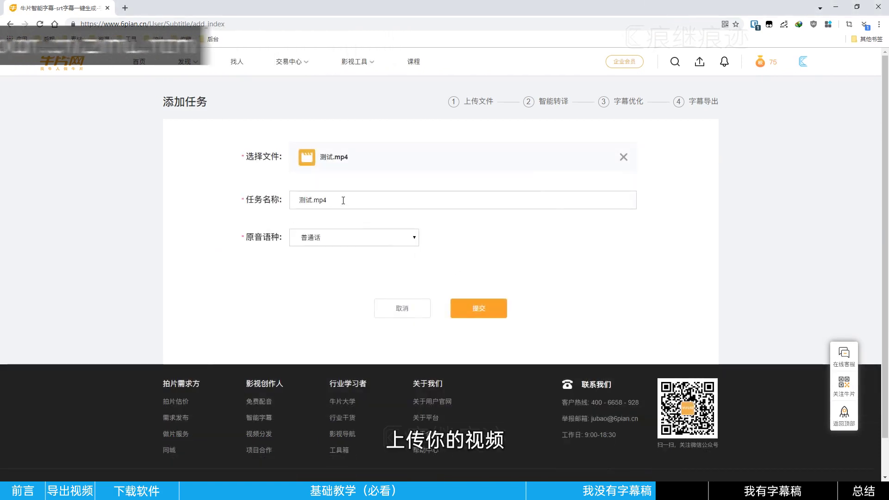
pyautogui.moveTo(341, 200); pyautogui.dragTo(312, 205)
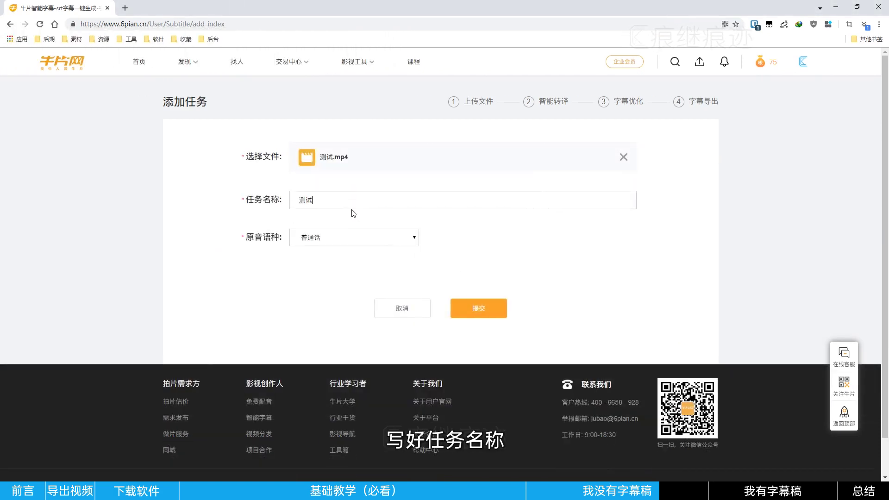
pyautogui.click(369, 237)
pyautogui.click(399, 239)
pyautogui.click(479, 308)
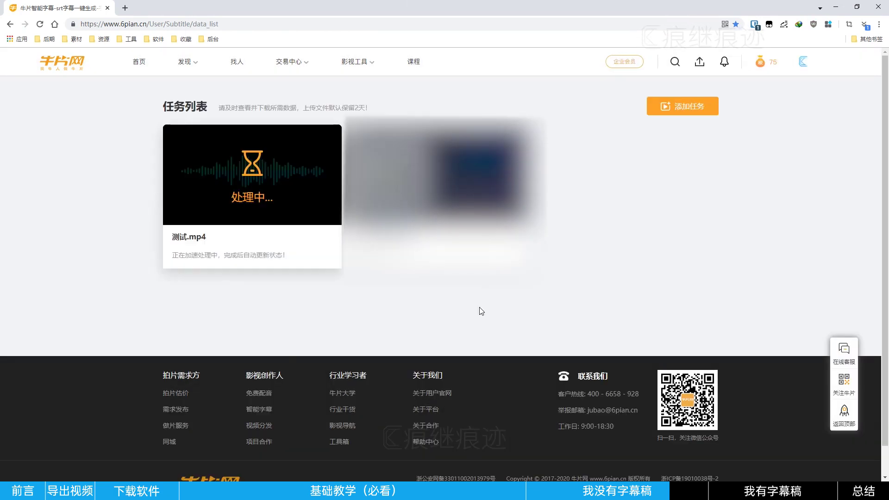
# - Open the processed 测试.mp4 task and download its Chinese AI subtitles as an SRT file
pyautogui.click(263, 185)
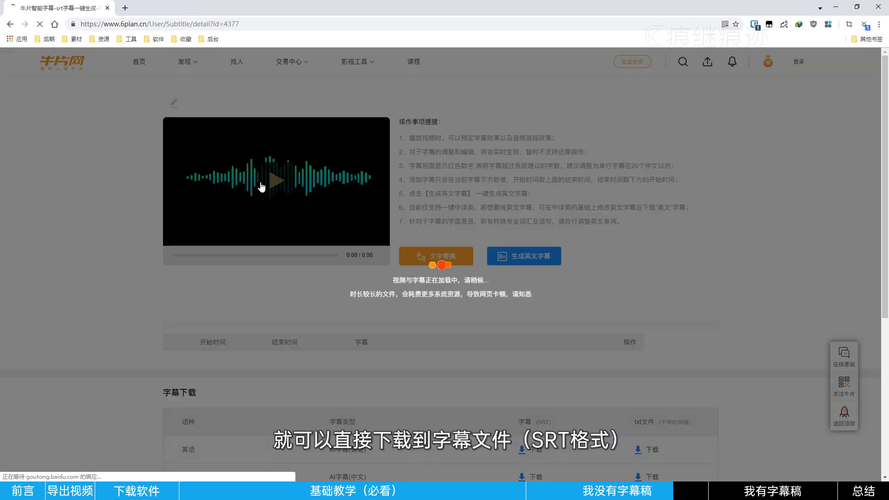
pyautogui.scroll(-10, 266, 194)
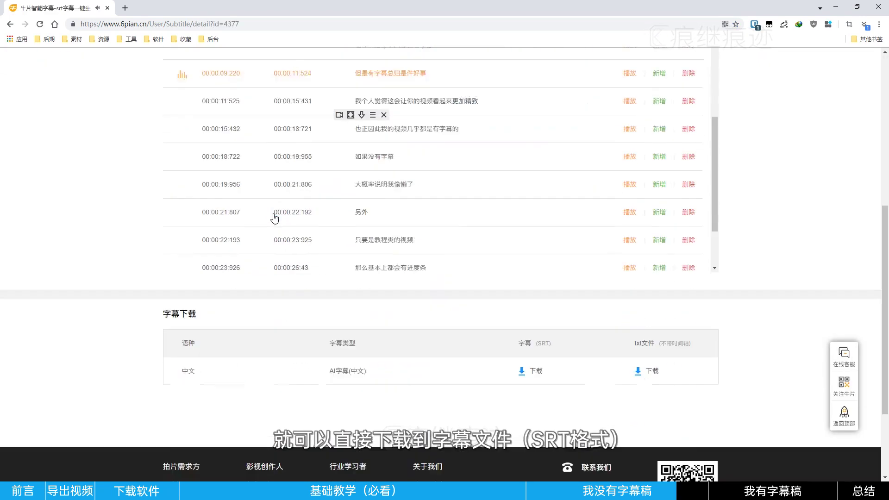
pyautogui.click(533, 248)
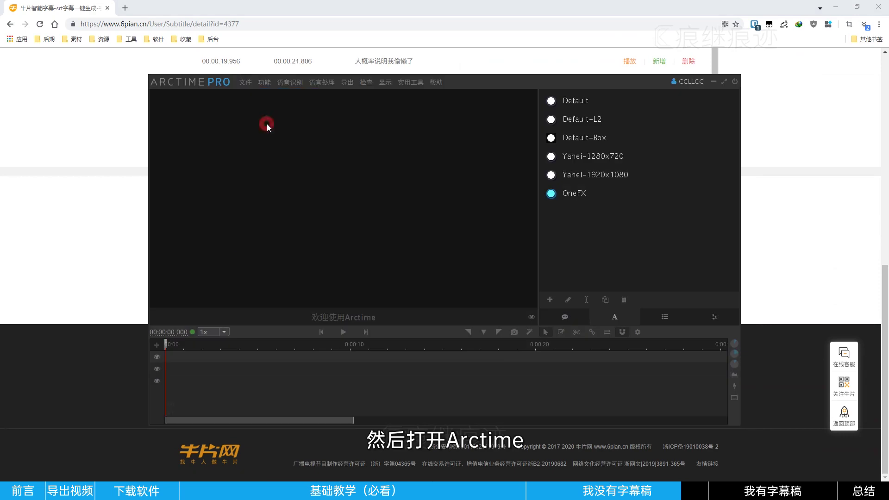
# - In Arctime Pro, import 测试.mp4 from the 测试 folder and load the downloaded SRT subtitles into group 1
pyautogui.click(264, 125)
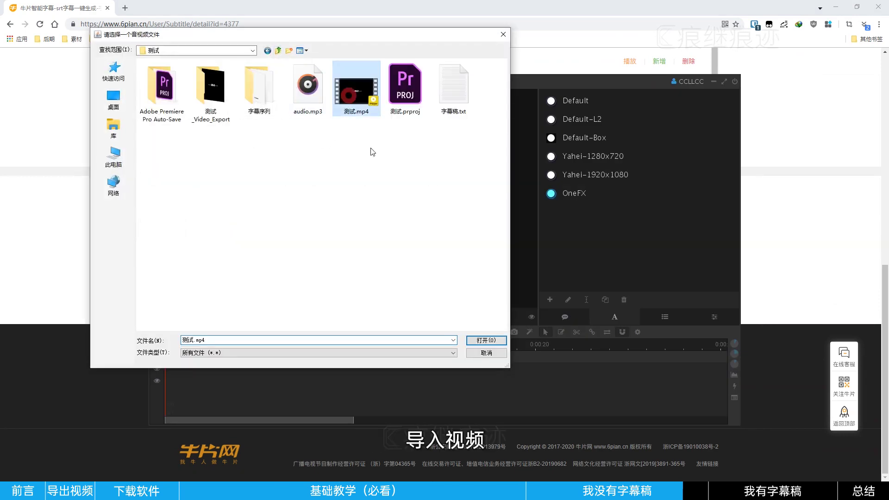
pyautogui.click(486, 340)
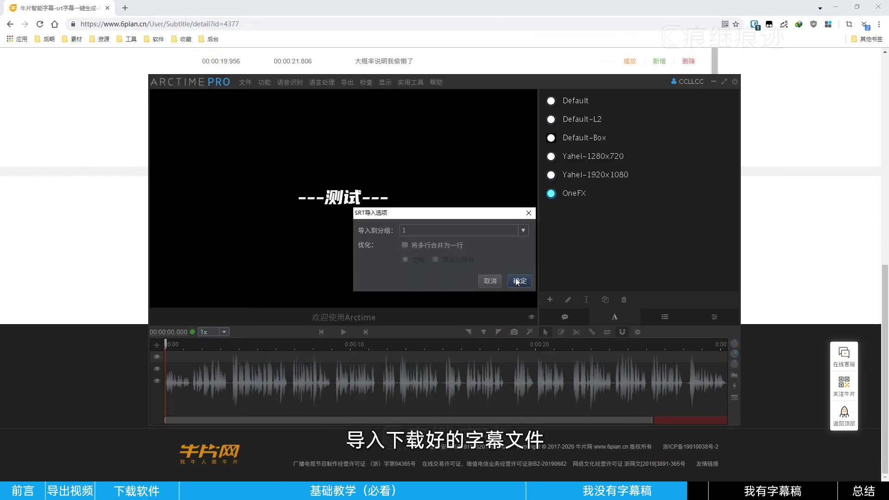
pyautogui.click(518, 283)
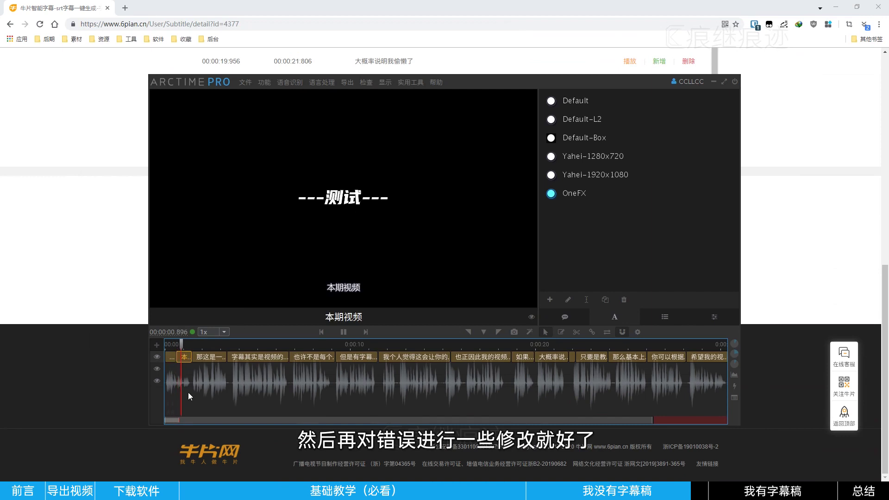
# - Delete the wrongly recognized first subtitle block, 观众看, from the timeline
pyautogui.click(170, 357)
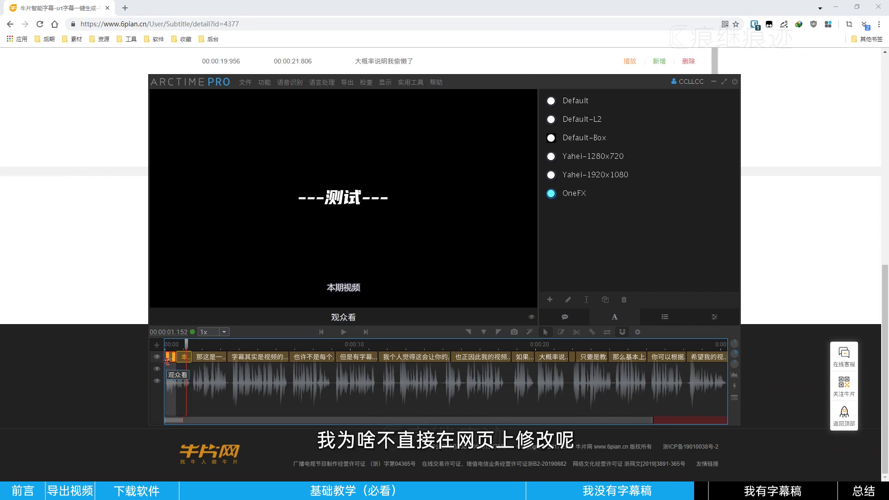
pyautogui.press('Delete')
pyautogui.click(433, 258)
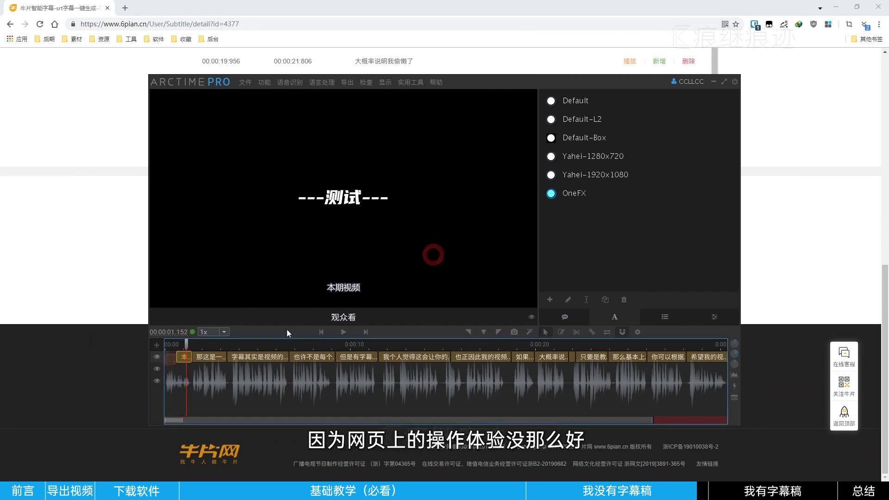
# - Extend the 本期视频 subtitle block back to the timeline's start and insert 欢饮 before its text
pyautogui.doubleClick(178, 358)
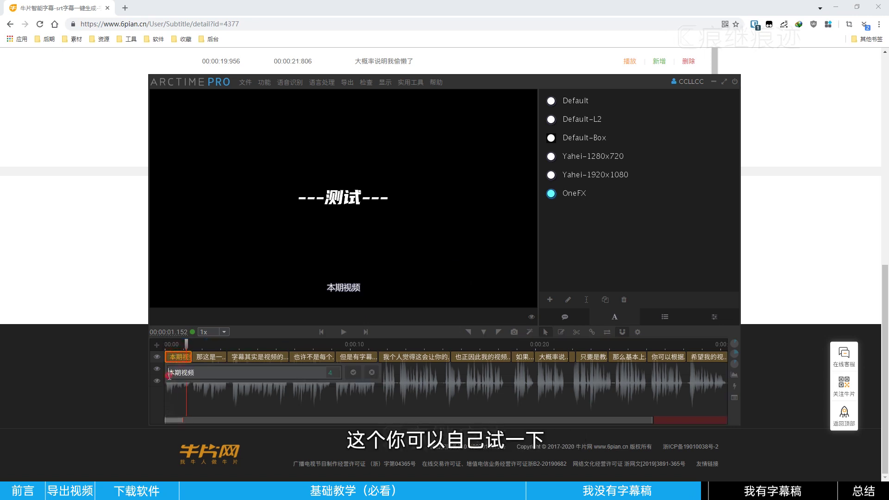
pyautogui.write('huanyin')
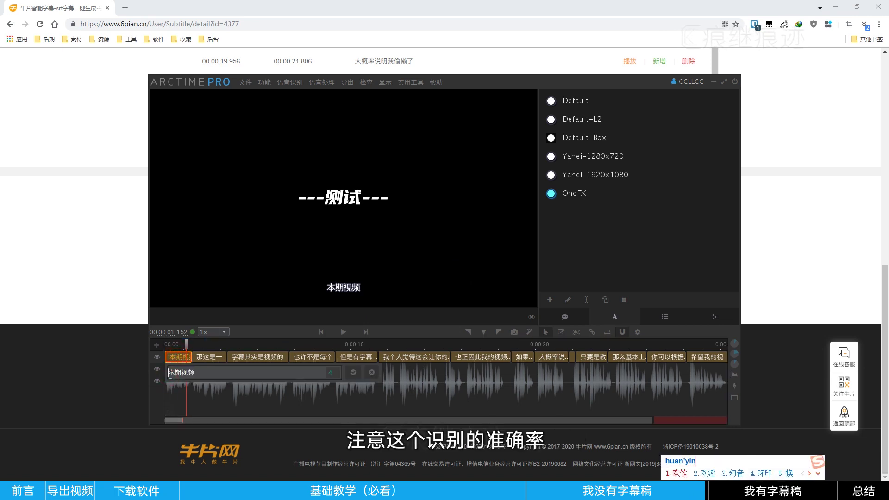
pyautogui.press('space')
pyautogui.write('shoukan')
pyautogui.press('space')
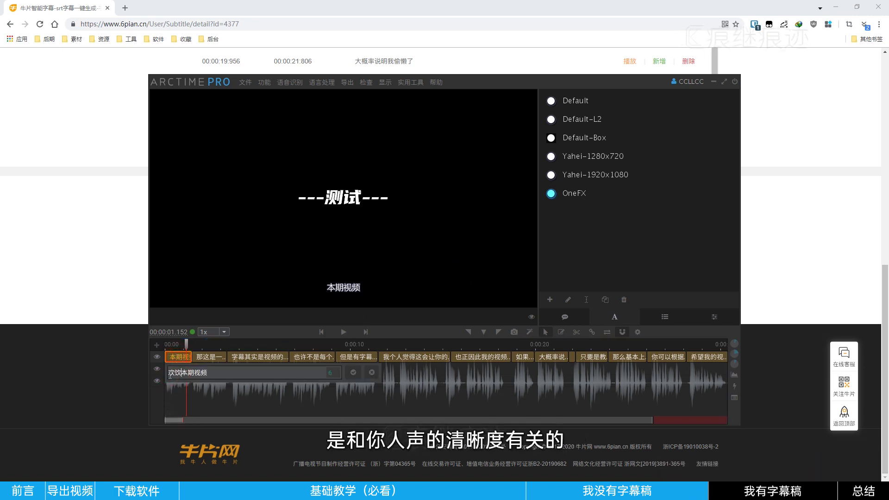
pyautogui.press('Return')
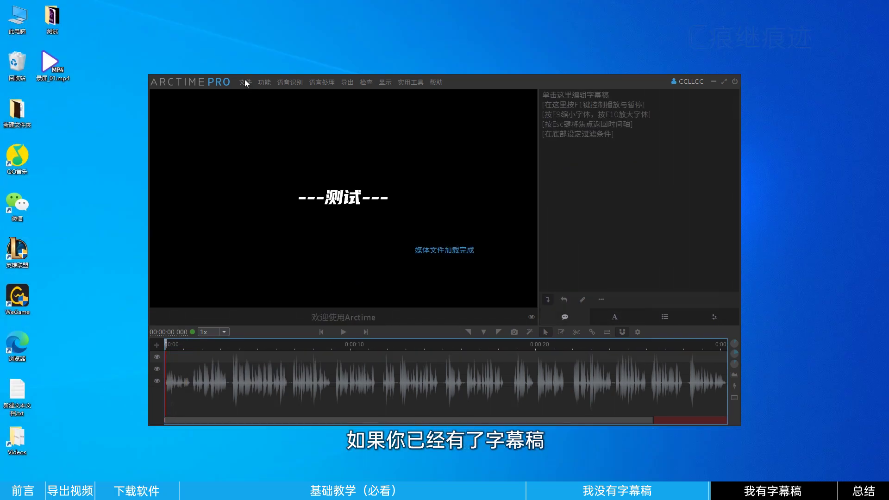
# - Import the script 字幕稿.txt from the 测试 folder as plain text with UTF-8 encoding
pyautogui.click(245, 82)
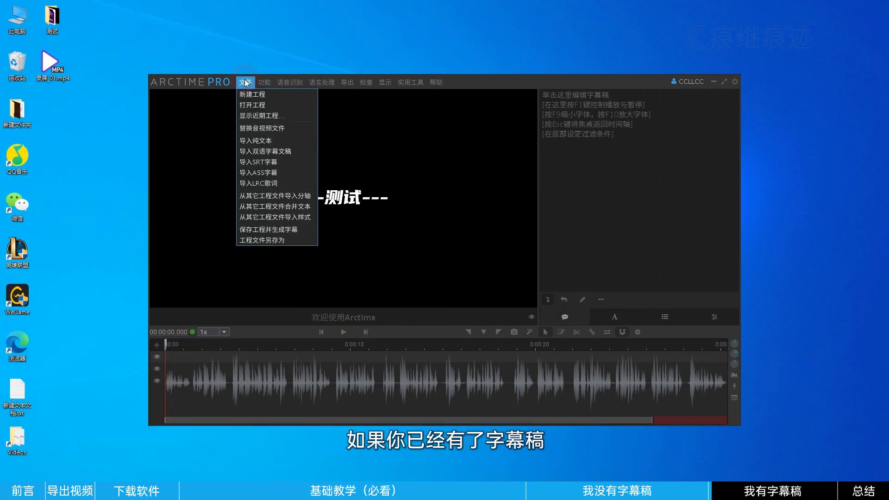
pyautogui.click(279, 143)
pyautogui.click(226, 108)
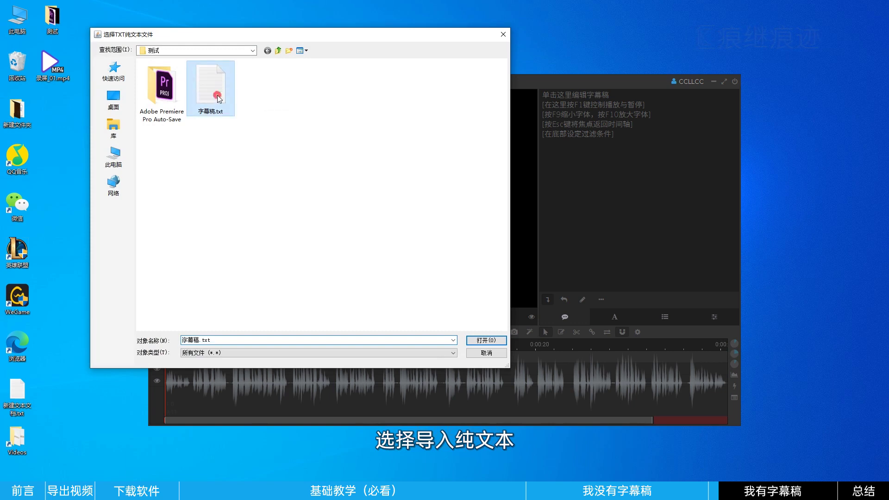
pyautogui.click(481, 340)
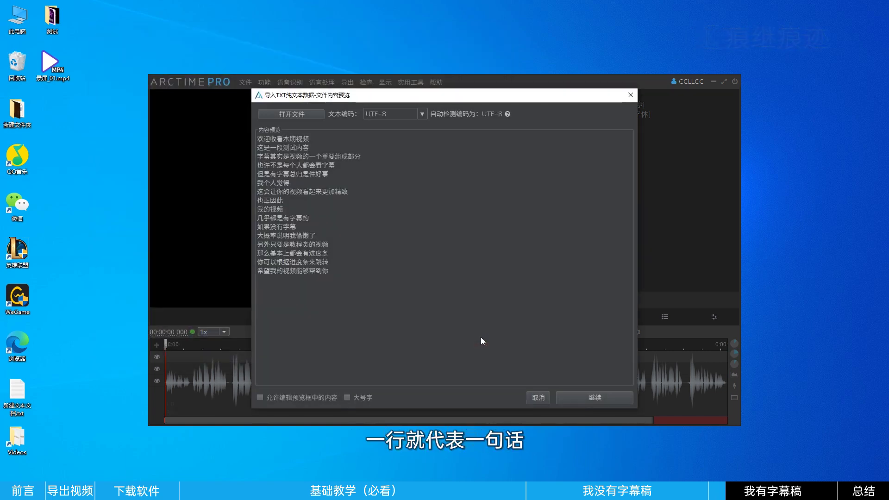
pyautogui.click(612, 397)
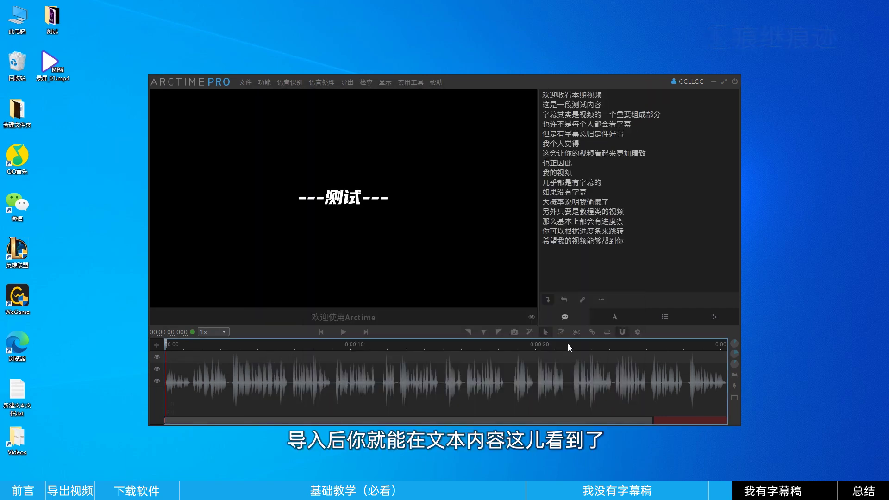
# - Switch to the quick-create tool for placing the imported script lines on the timeline, starting with 欢迎收看本期视频
pyautogui.click(561, 332)
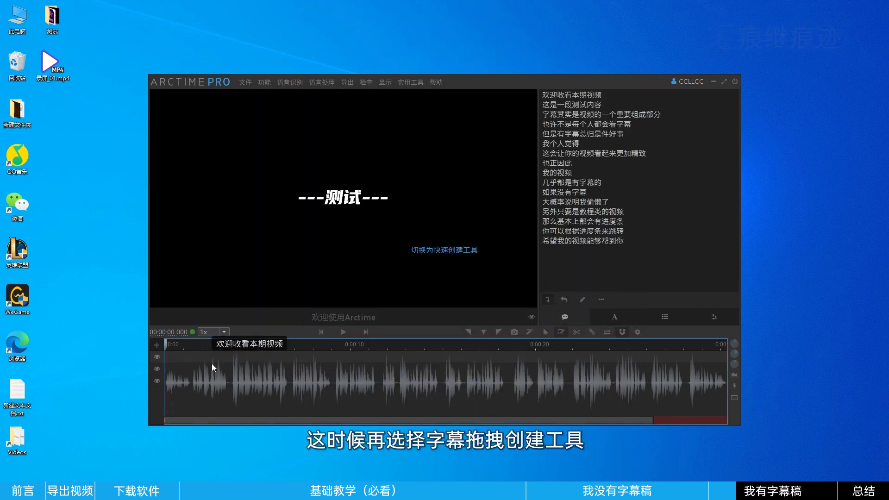